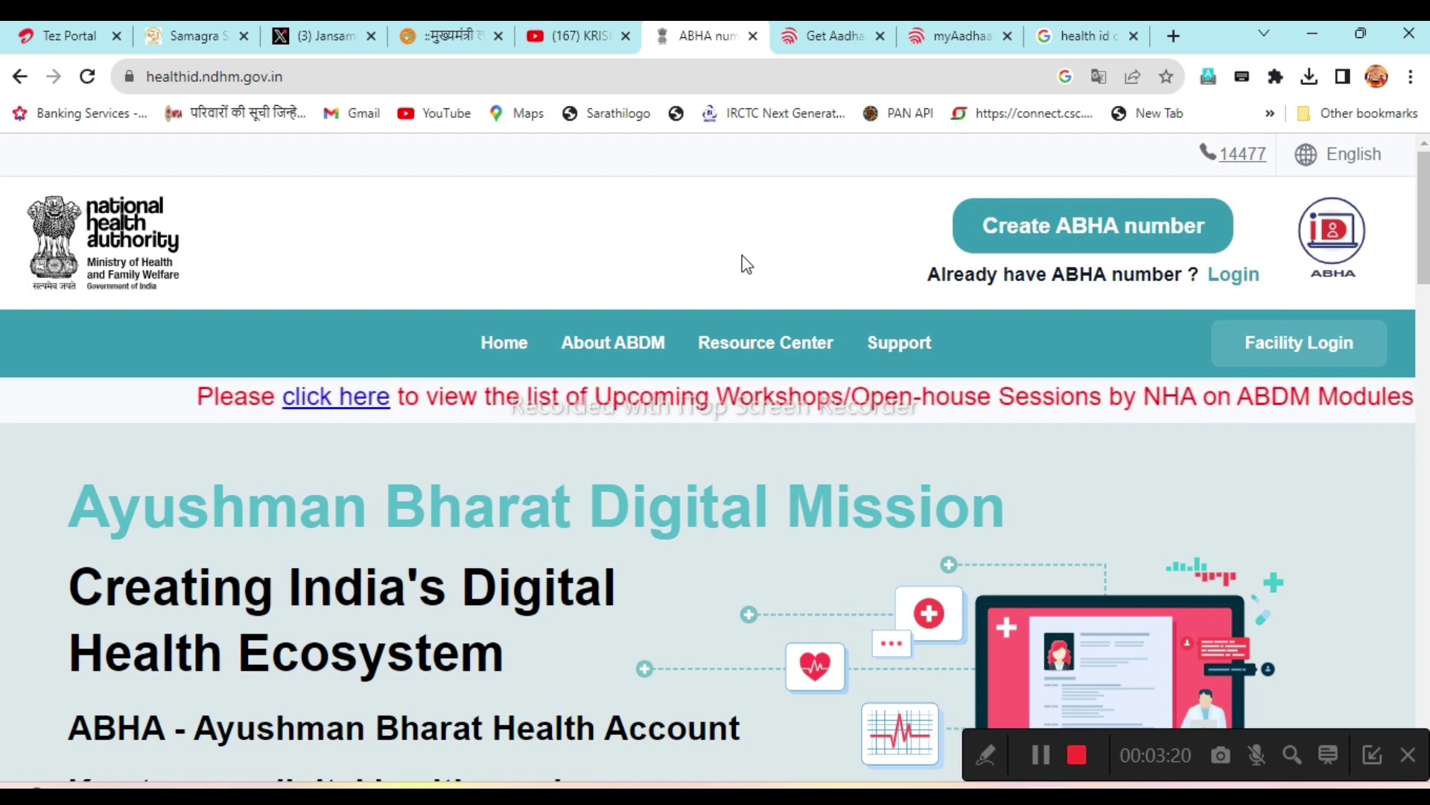
scroll(748, 264, down, 8)
scroll(747, 264, up, 12)
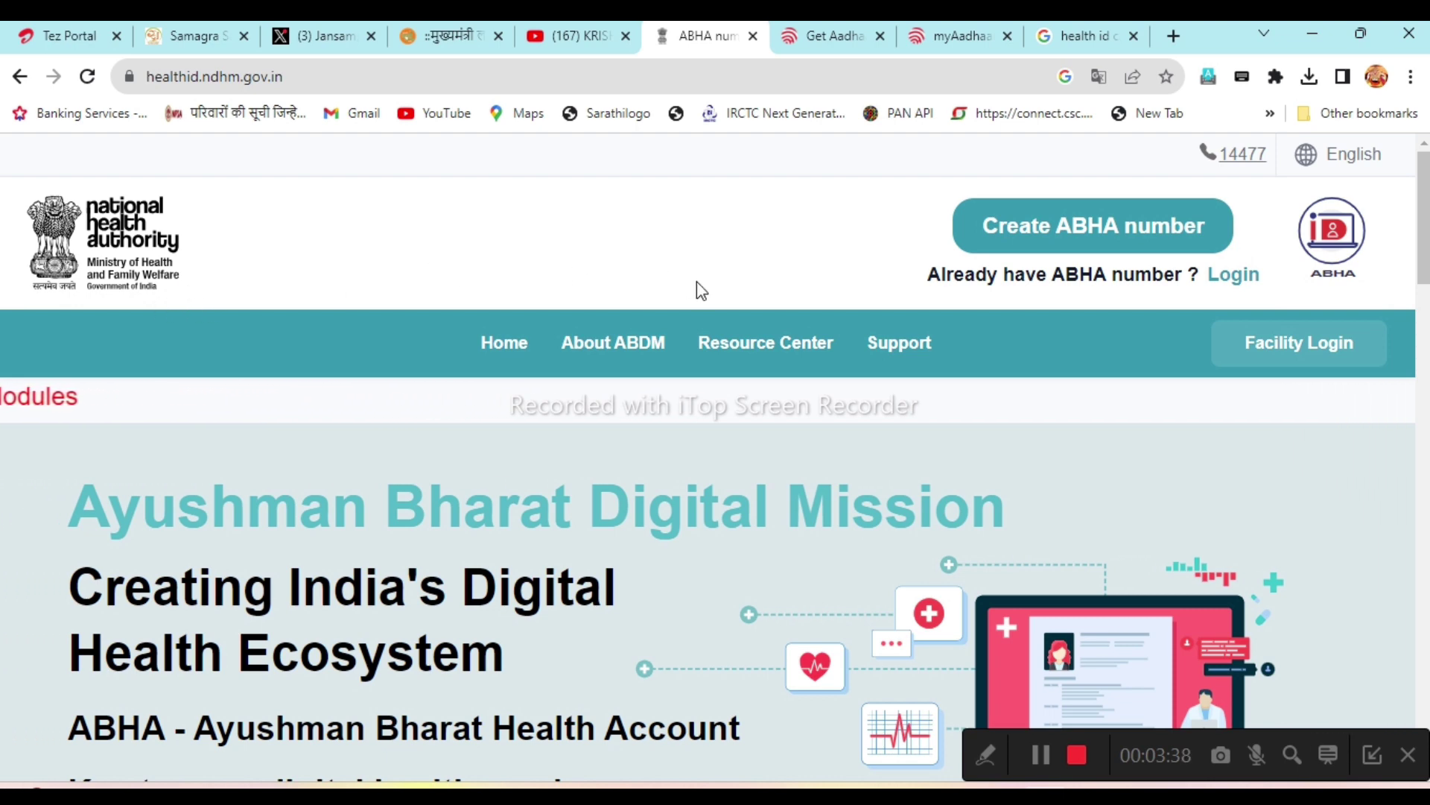
scroll(697, 283, down, 15)
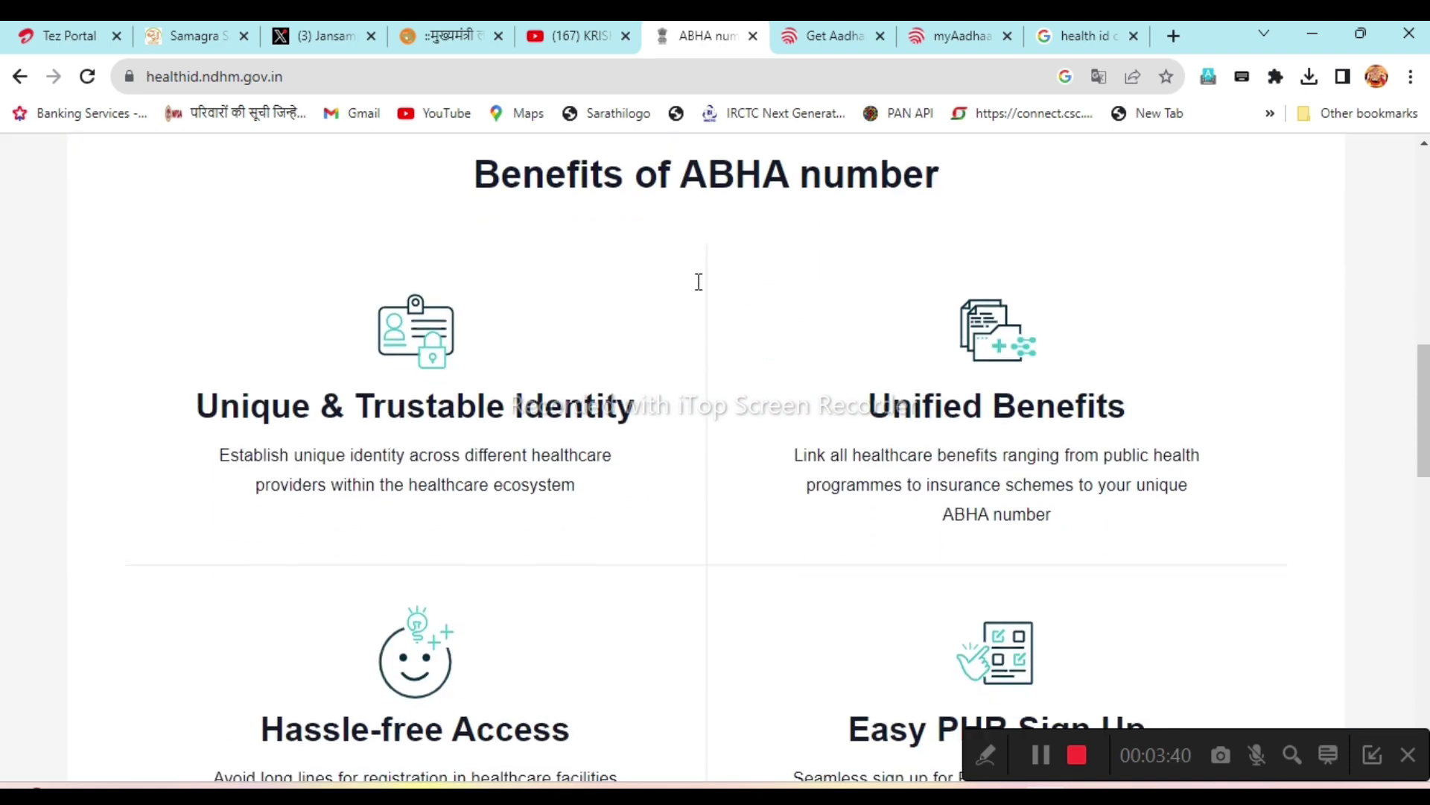
scroll(696, 280, down, 13)
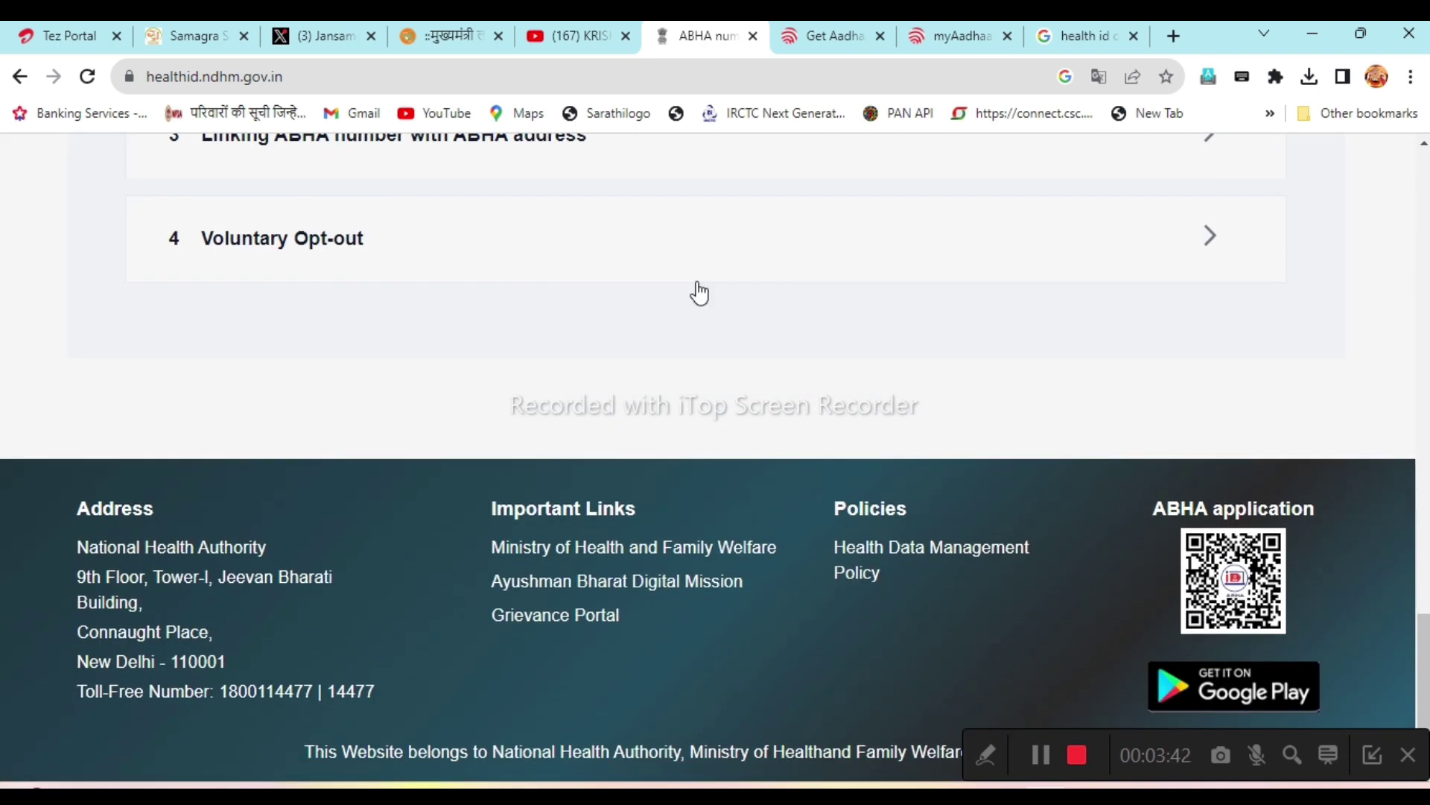
scroll(696, 280, up, 20)
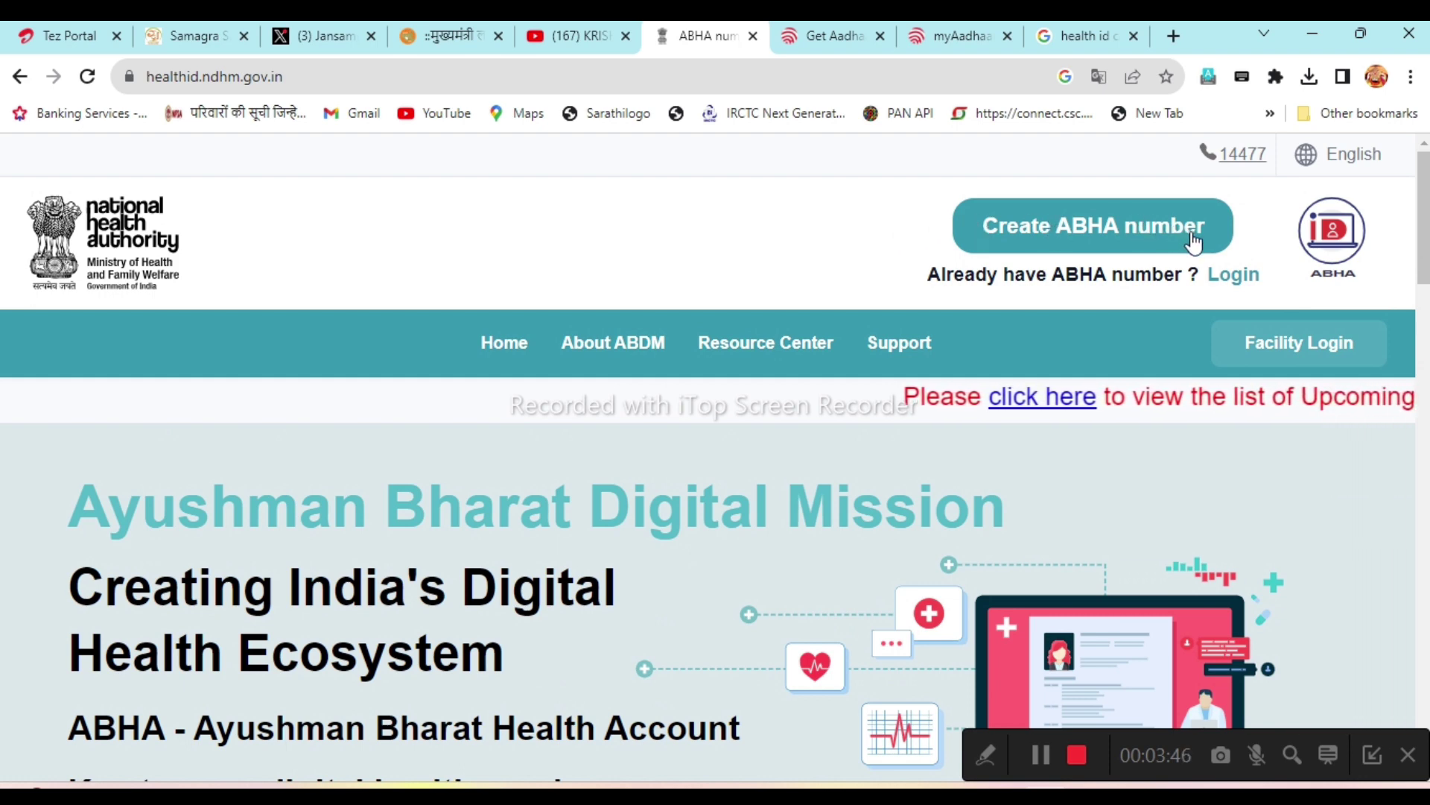
- Start a new ABHA number on the register page and pick the Using Aadhaar method
click(1109, 242)
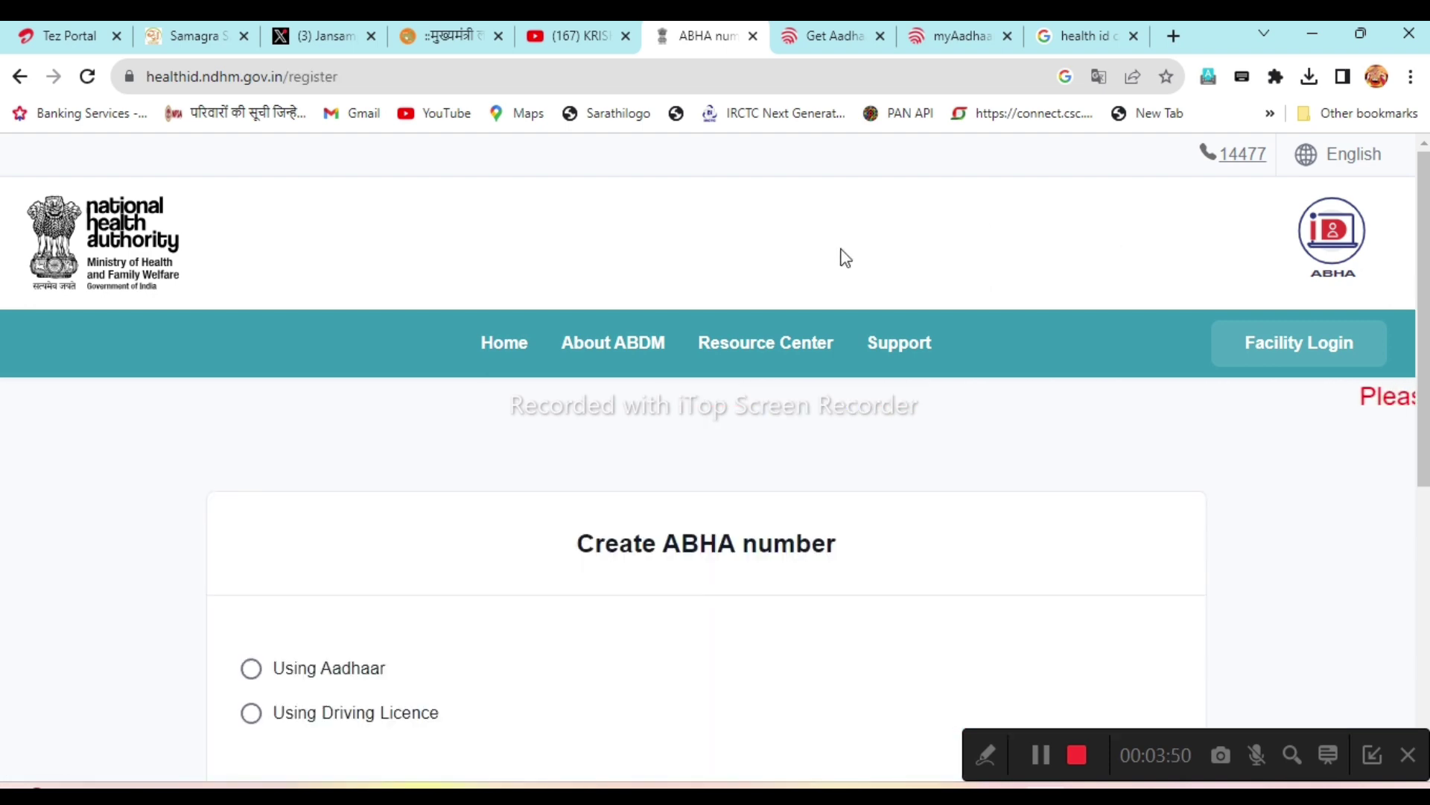
scroll(1003, 444, down, 2)
scroll(1003, 442, down, 2)
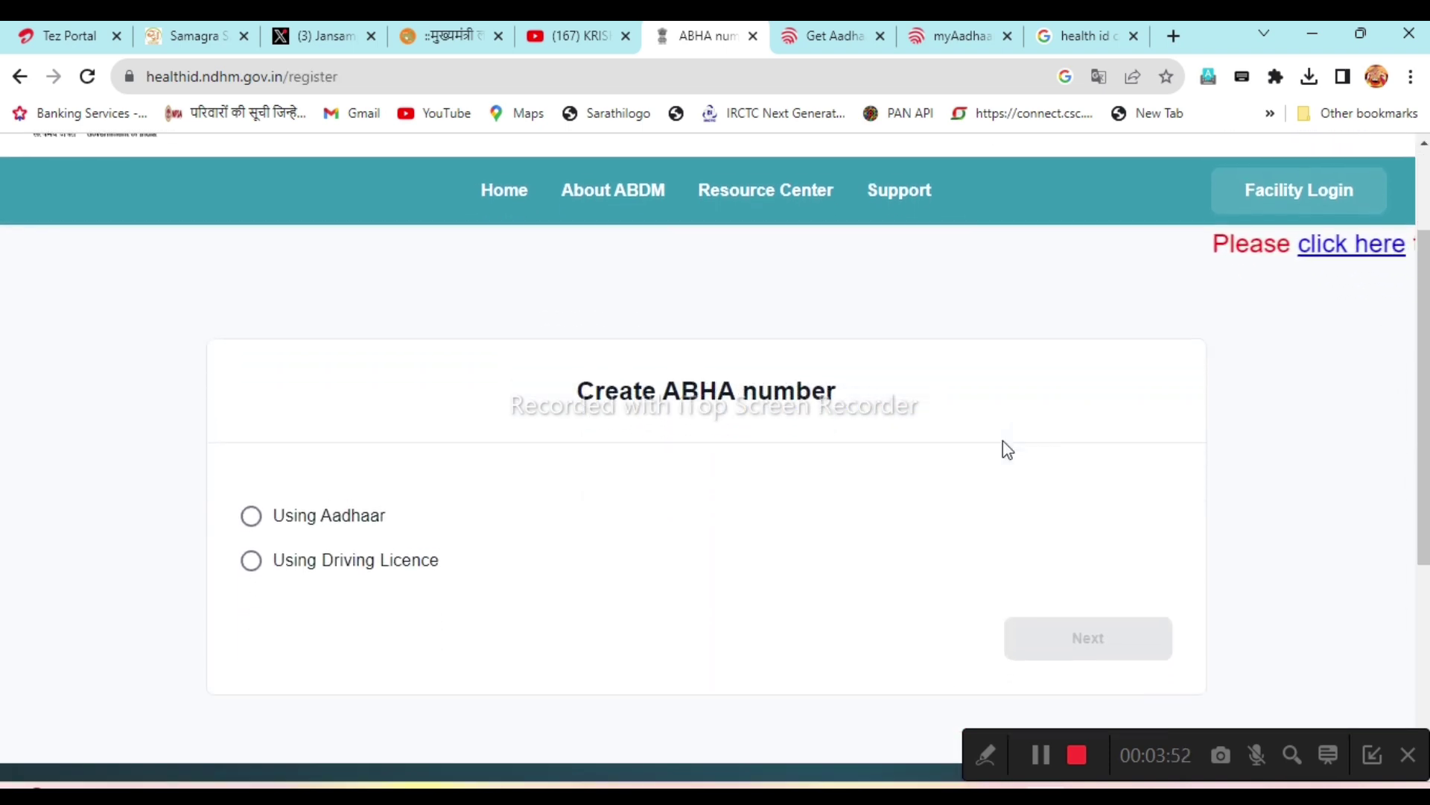
scroll(1003, 444, up, 1)
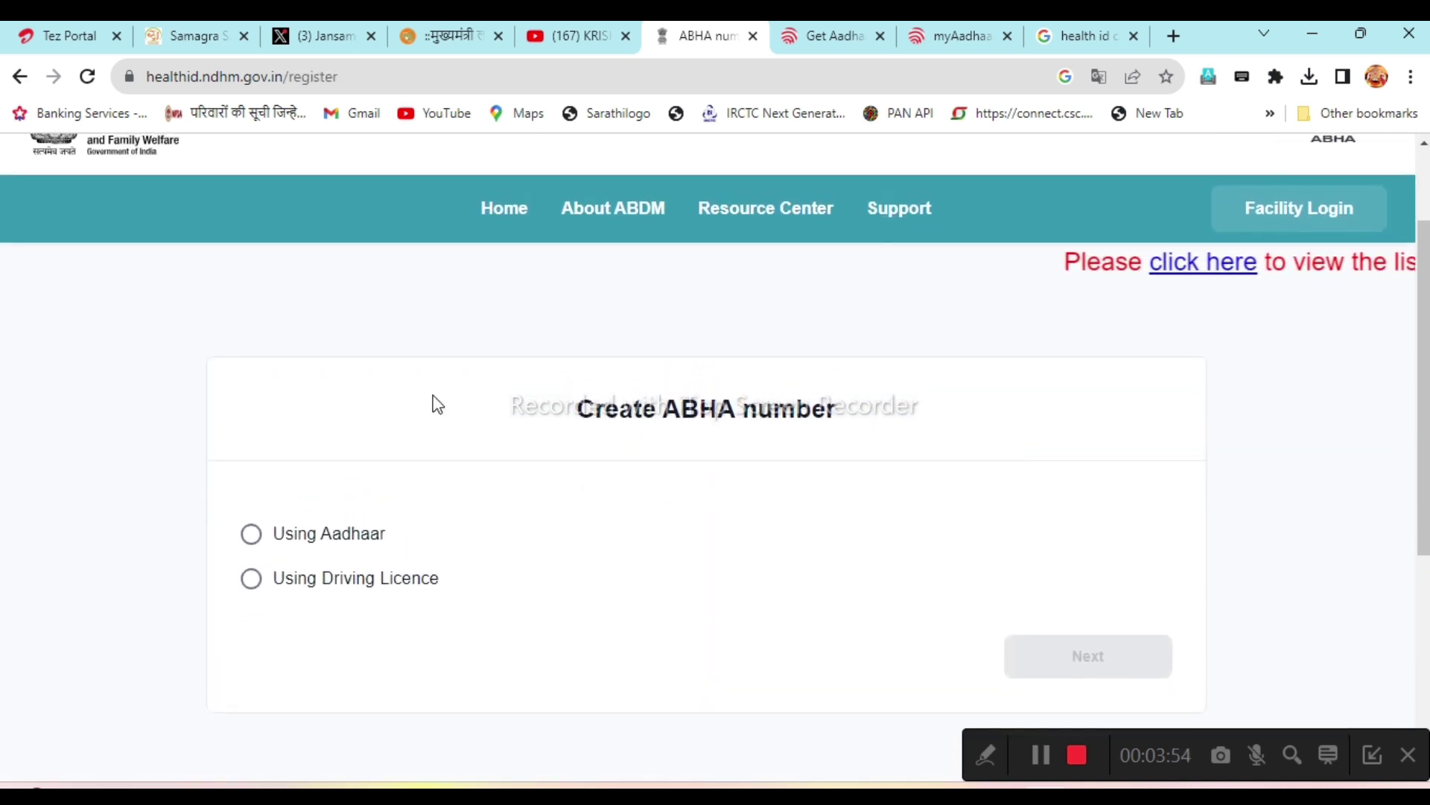
click(252, 540)
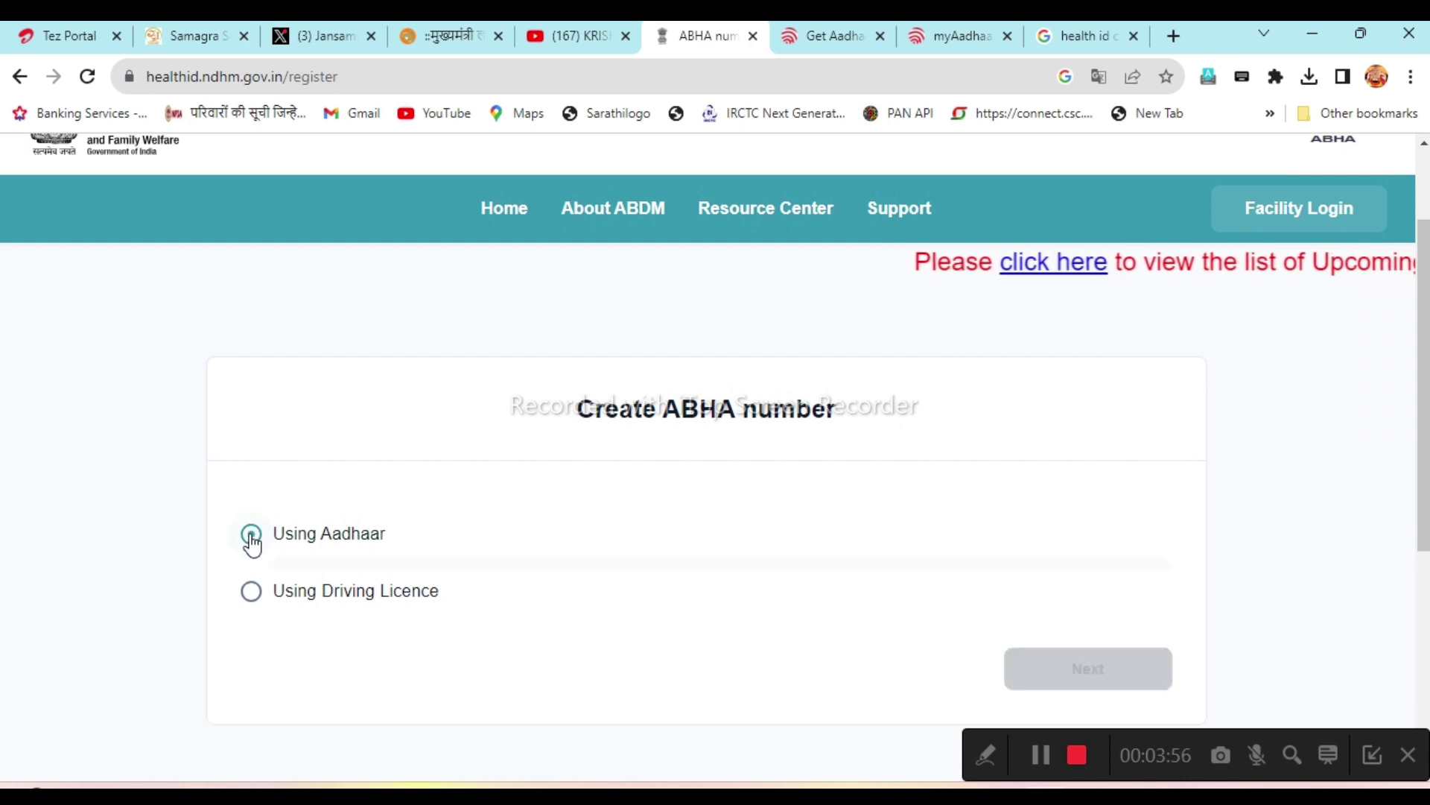
scroll(329, 552, down, 2)
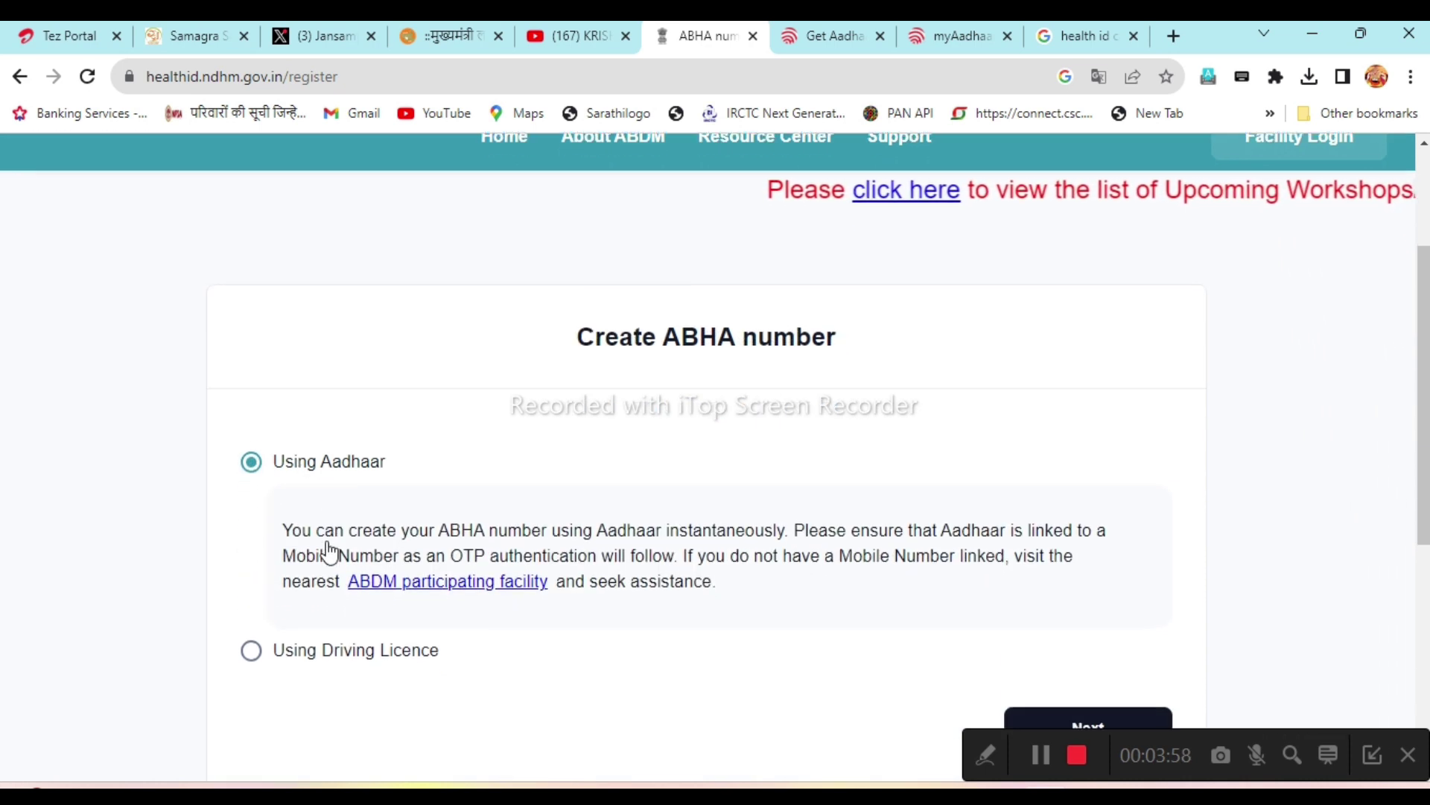
scroll(462, 583, down, 1)
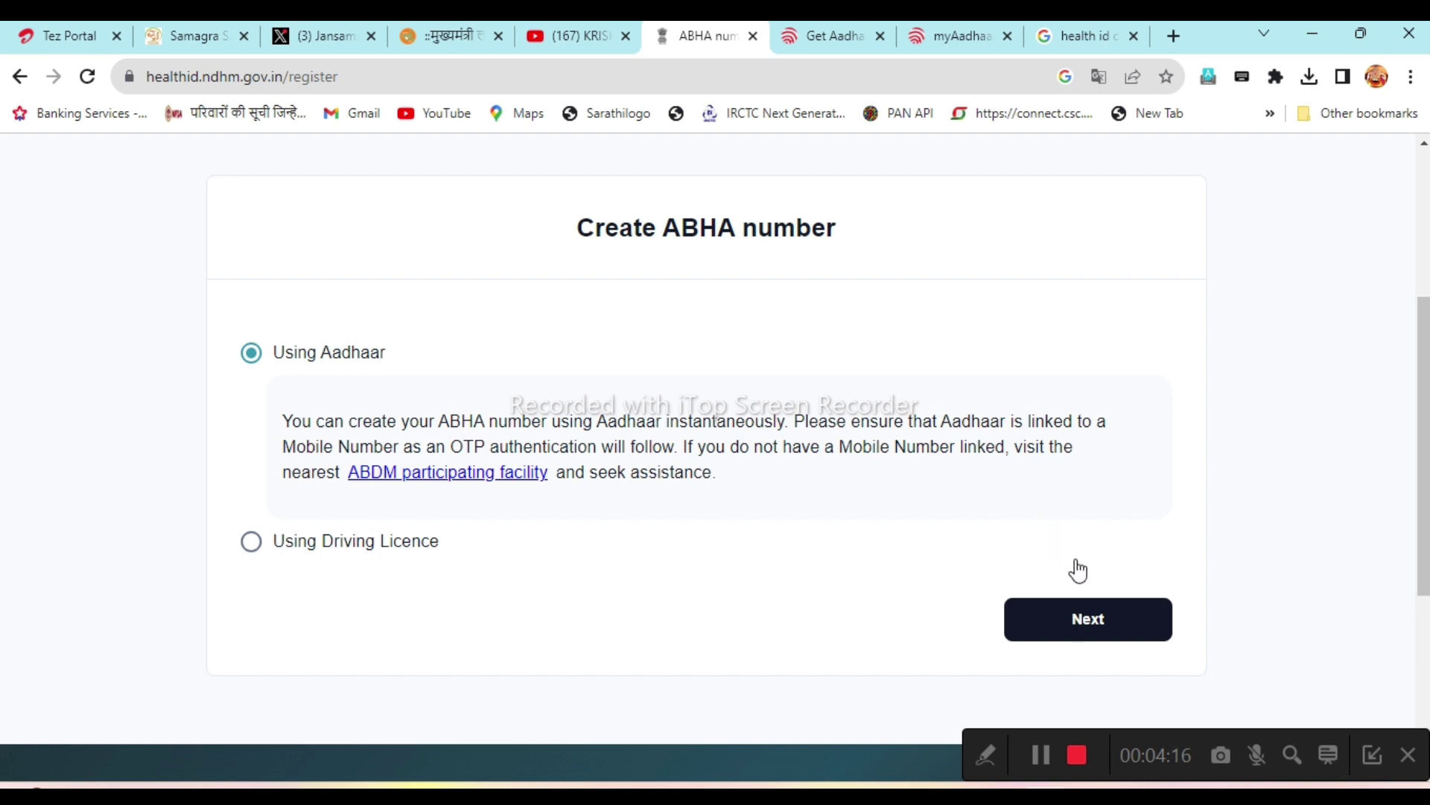
- Continue to the Aadhaar consent step and set the Aadhaar number to show as plain digits
click(1101, 629)
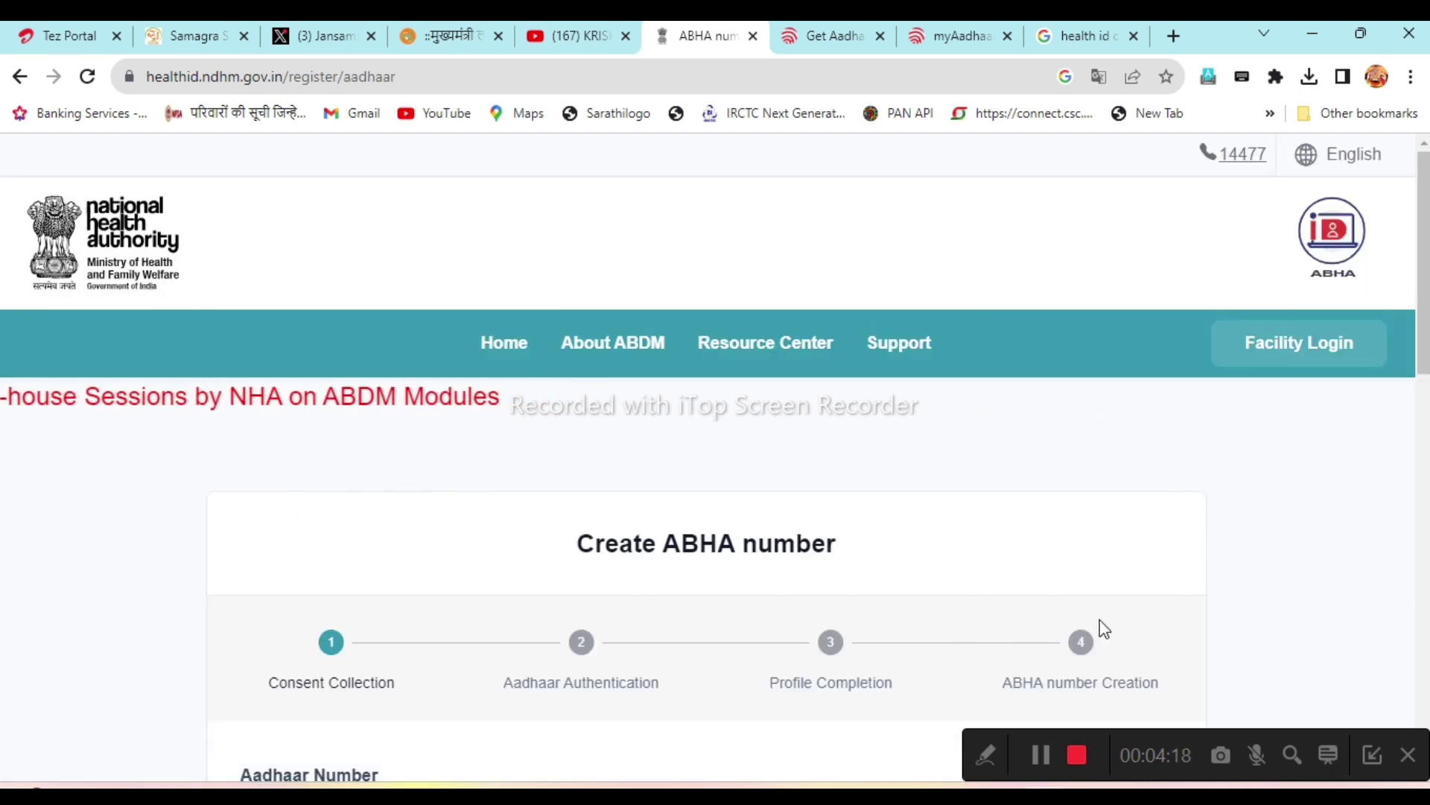
scroll(1088, 548, down, 2)
scroll(1088, 543, down, 3)
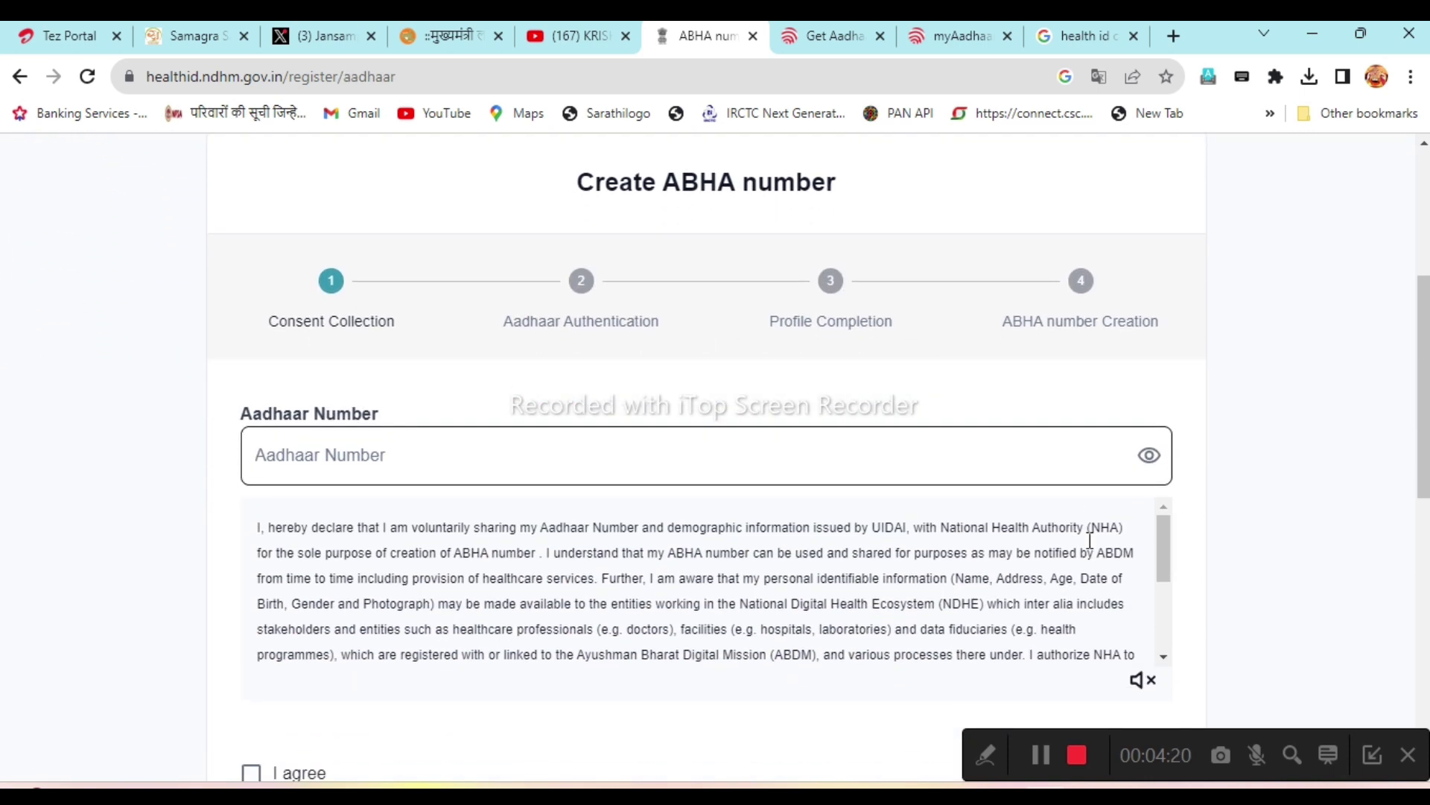
scroll(1018, 505, down, 1)
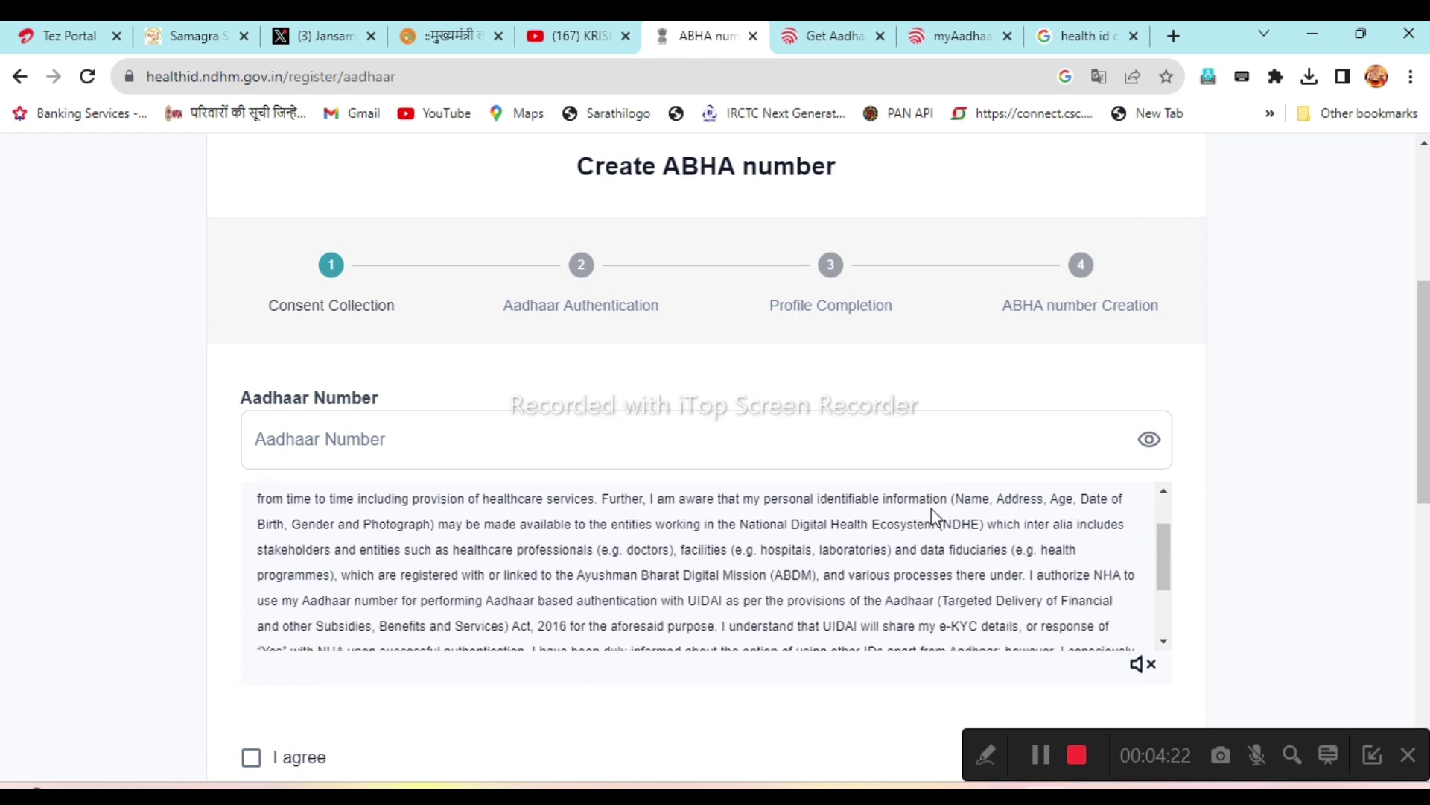
click(1149, 441)
scroll(1229, 472, down, 2)
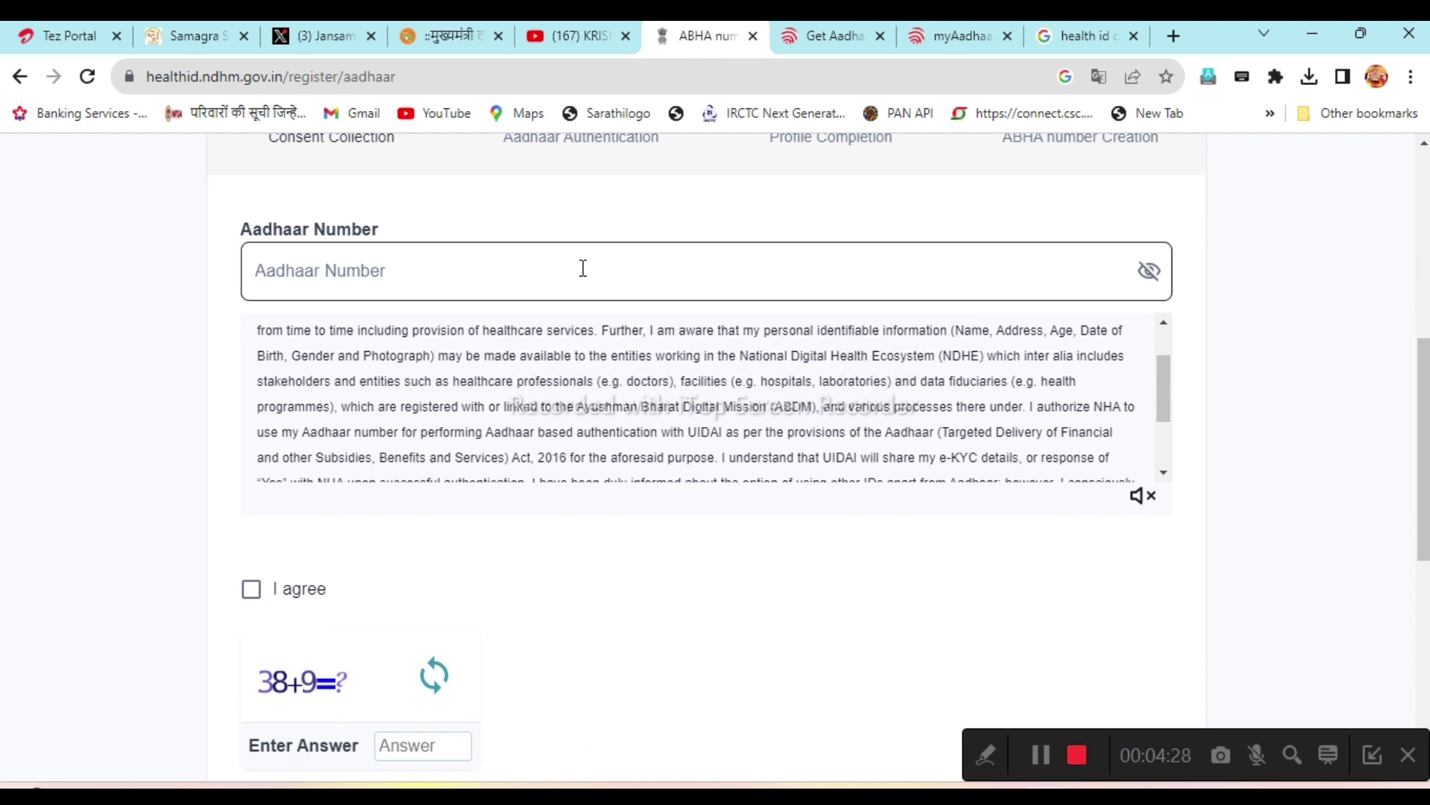
- Enter the Aadhaar number, correcting the mistyped digits
click(586, 269)
text(9)
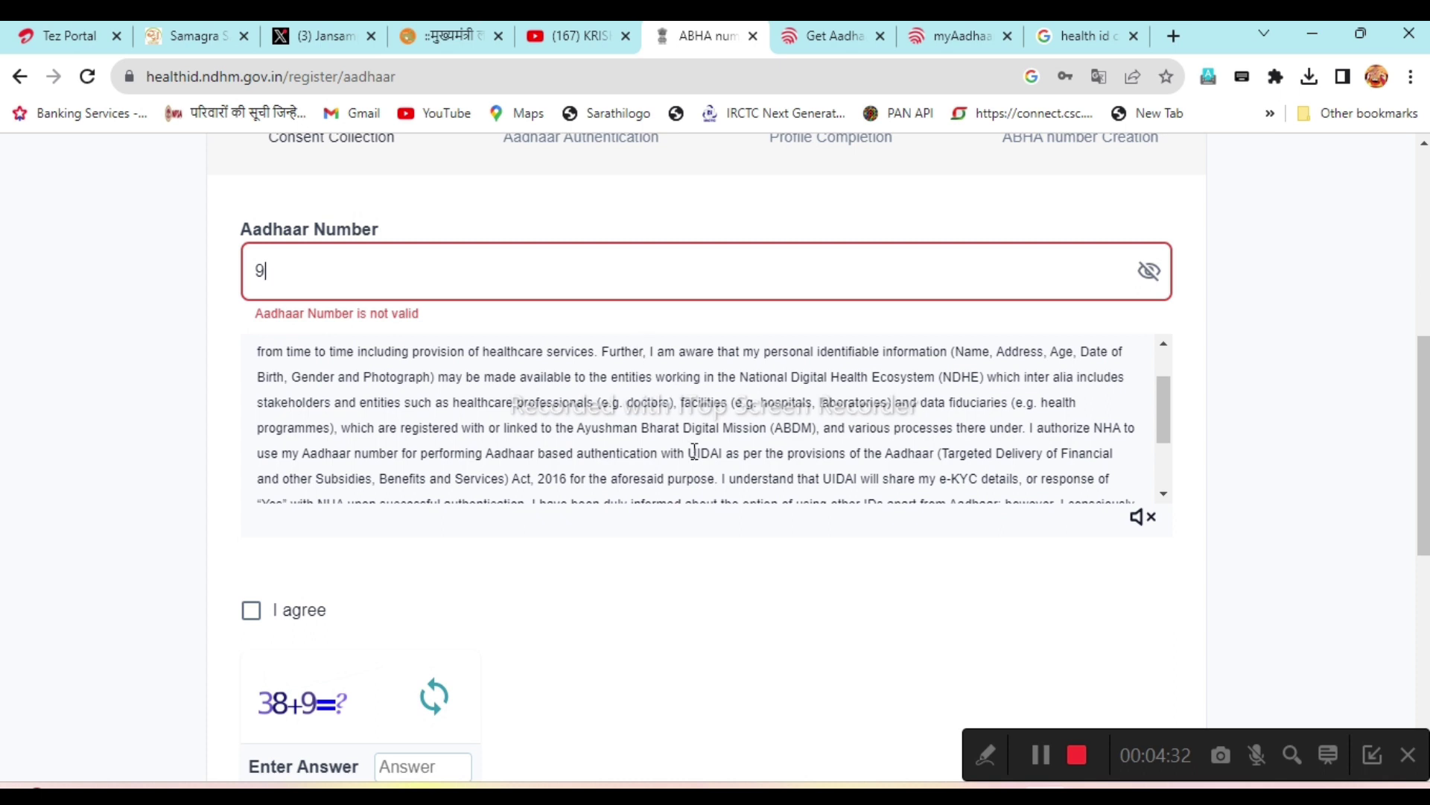
scroll(694, 450, down, 2)
scroll(782, 373, up, 1)
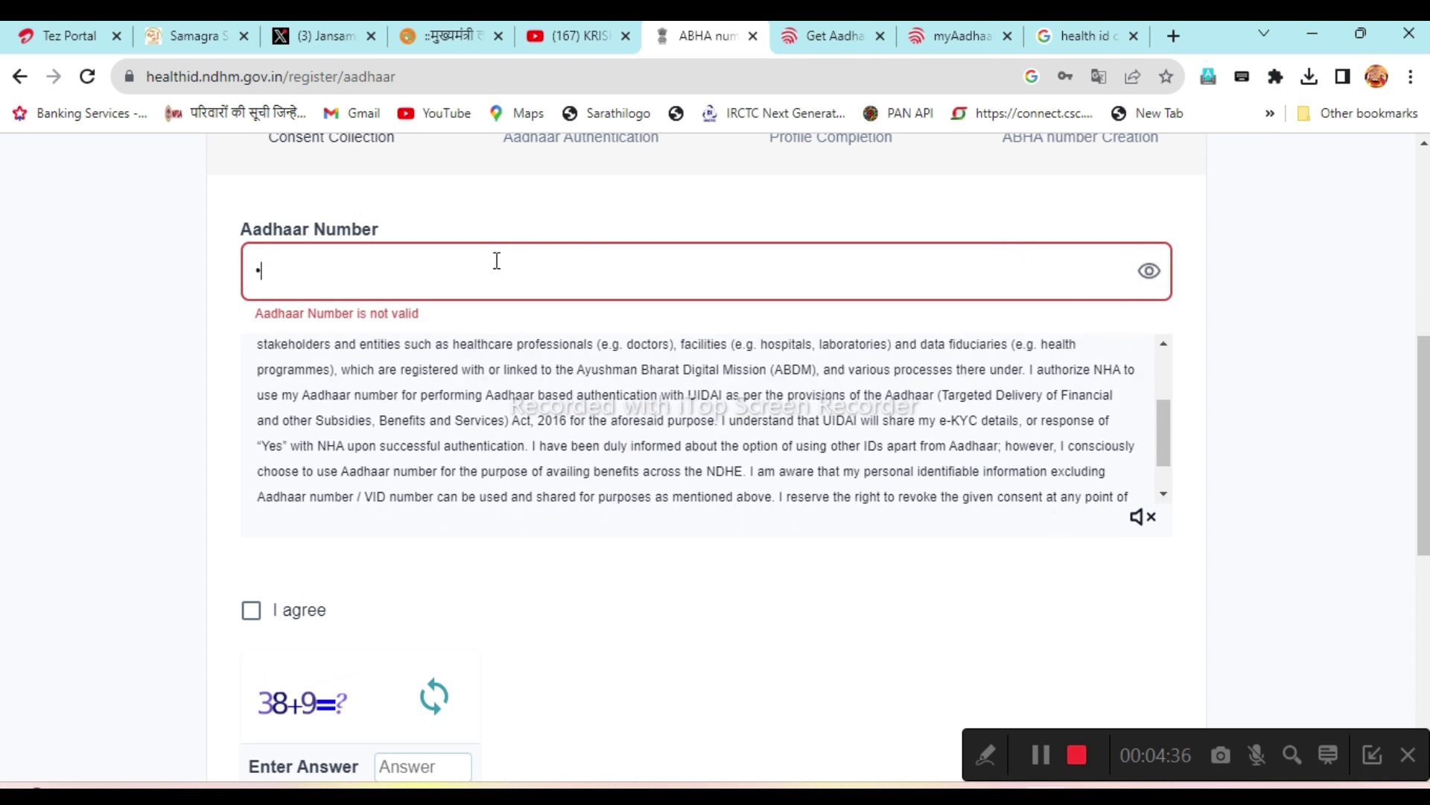
key(BackSpace)
text(999)
key(BackSpace)
key(BackSpace)
key(BackSpace)
key(BackSpace)
key(BackSpace)
key(BackSpace)
key(BackSpace)
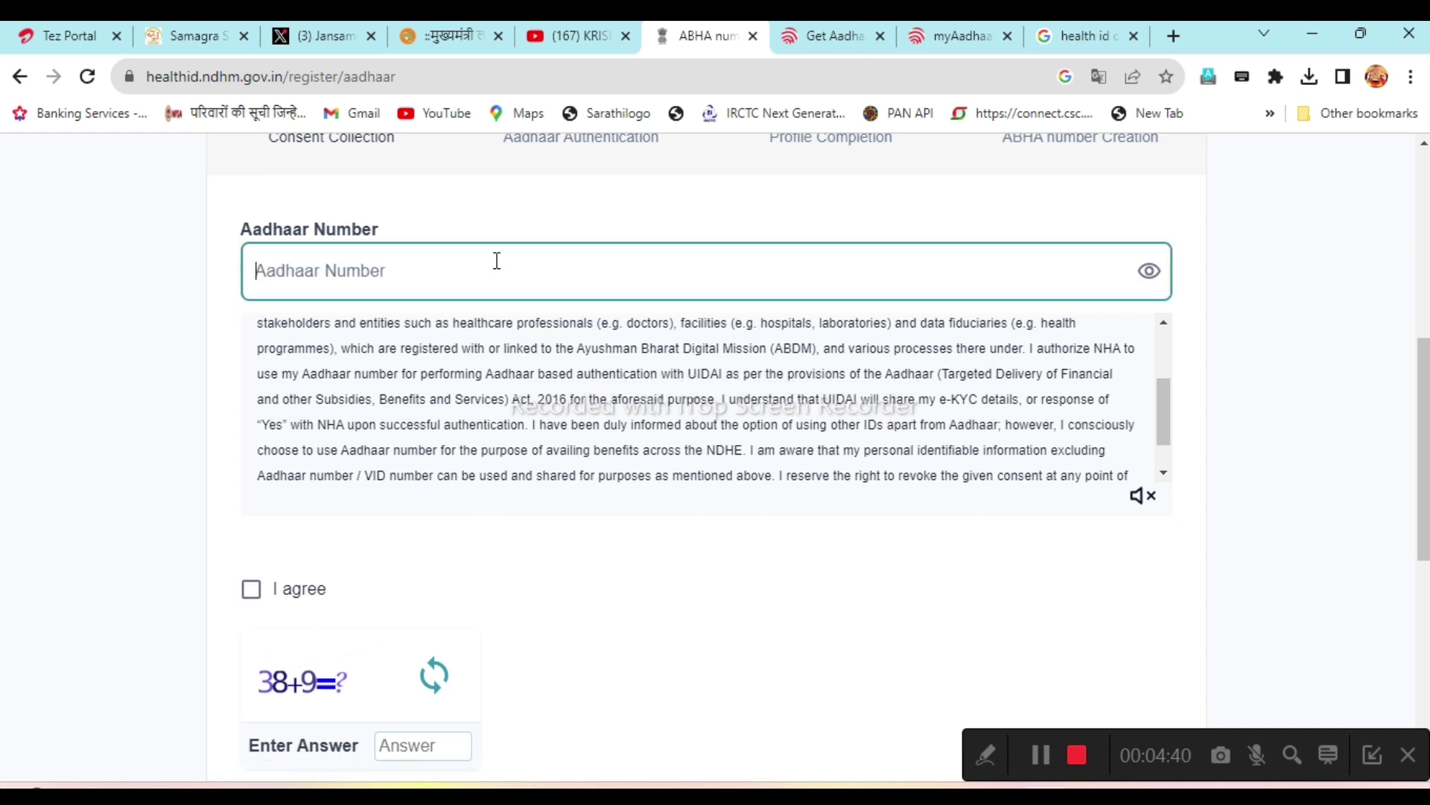
text(9)
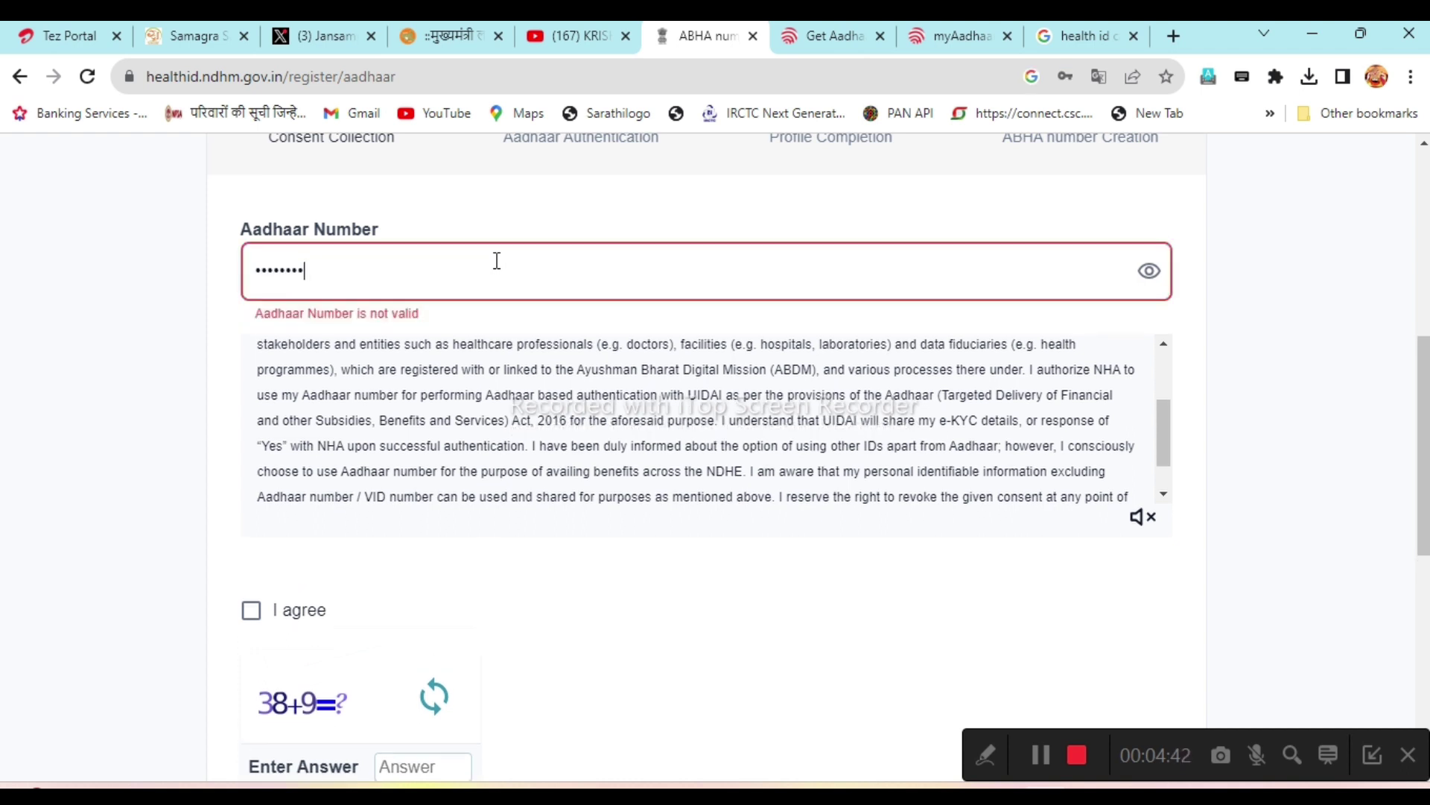
text(9)
scroll(497, 260, down, 2)
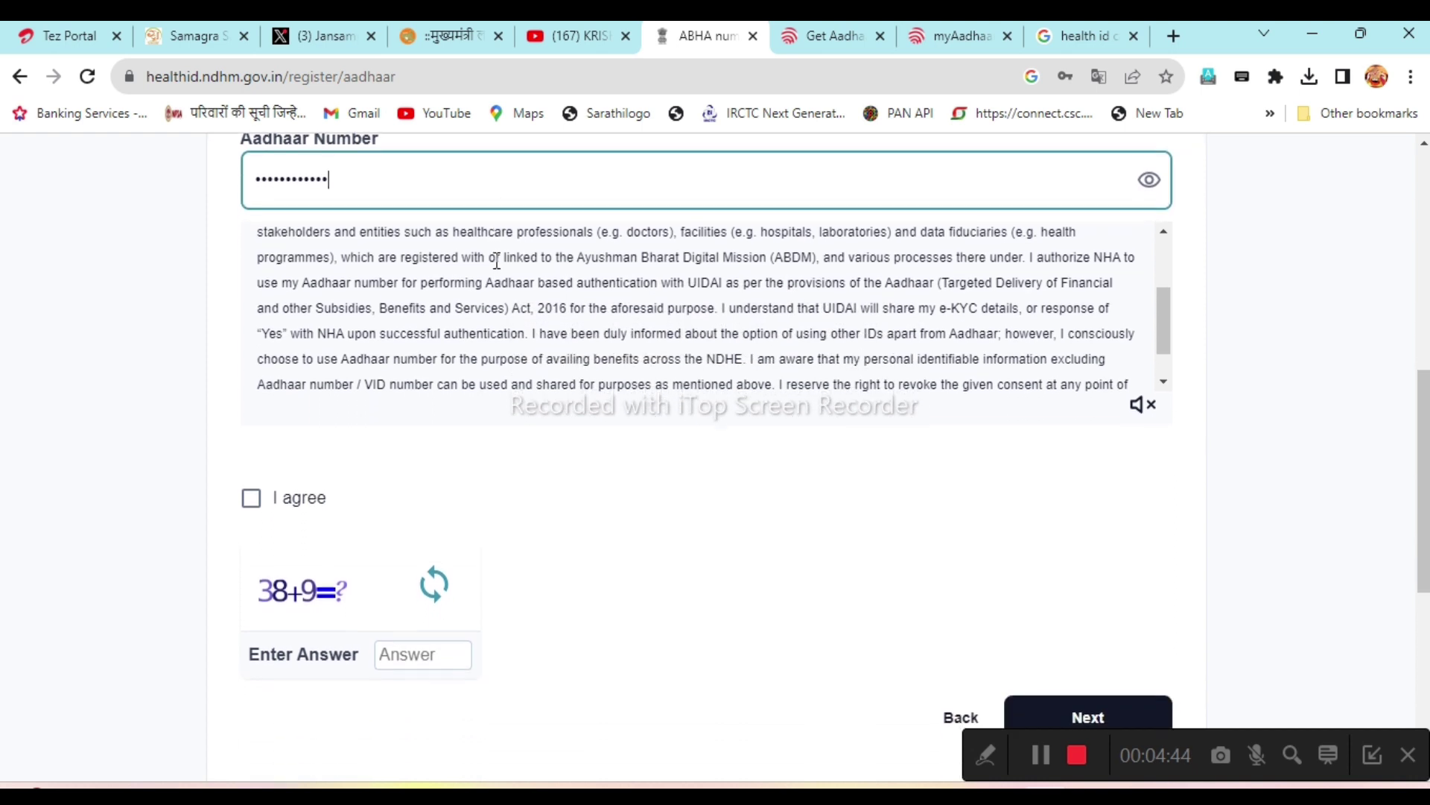
scroll(497, 261, down, 1)
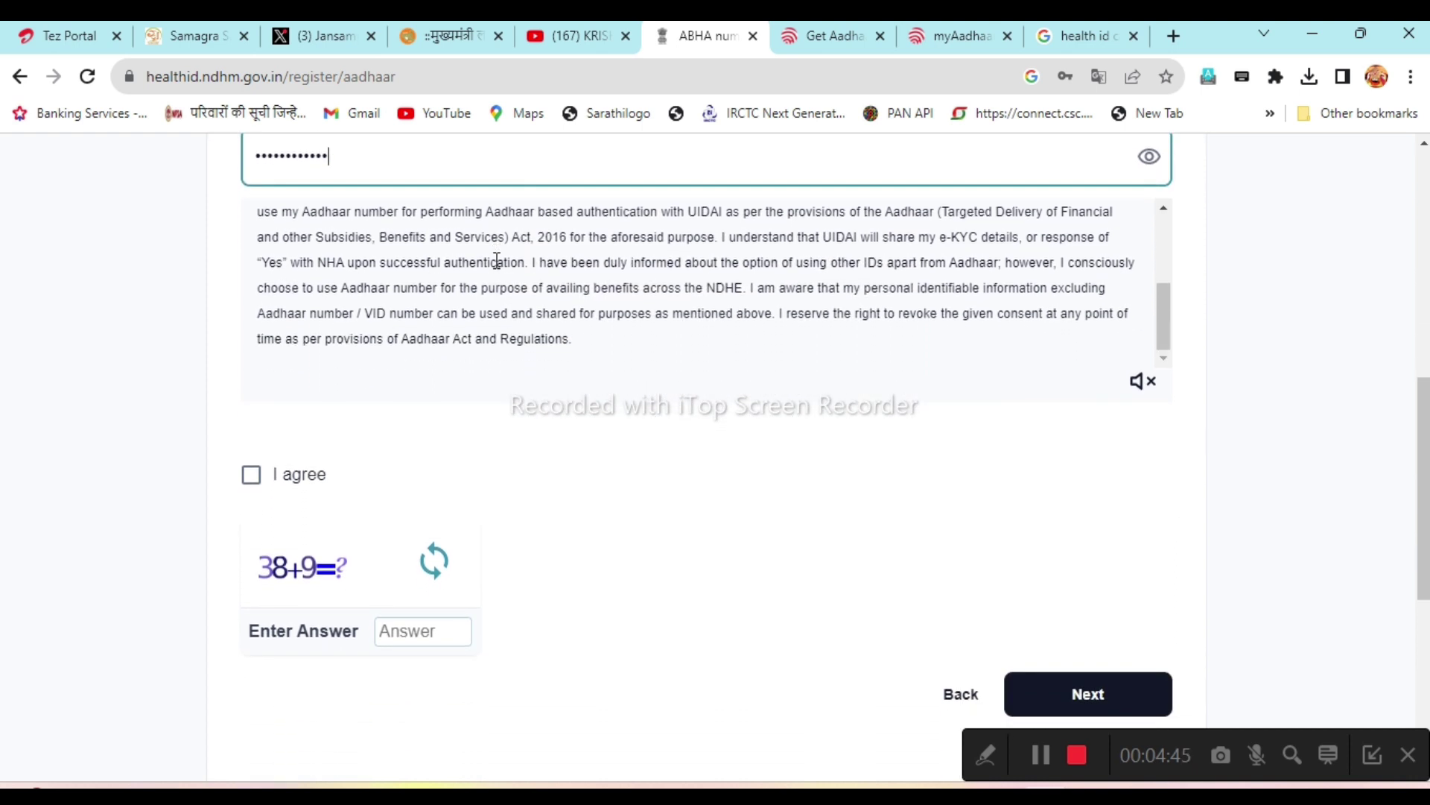
- Agree to the consent terms, answer the 38+9 captcha with 47, and submit
click(251, 474)
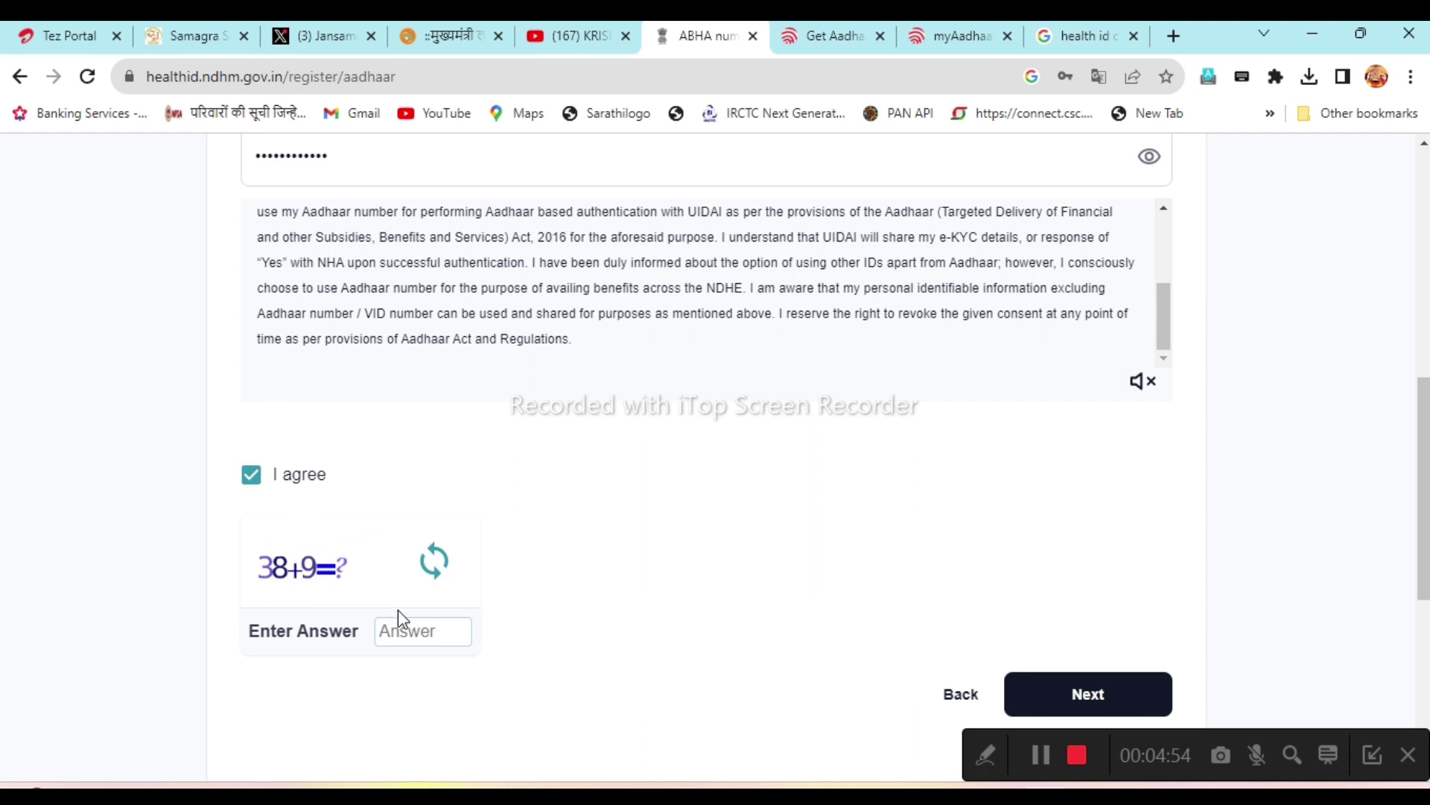
click(424, 640)
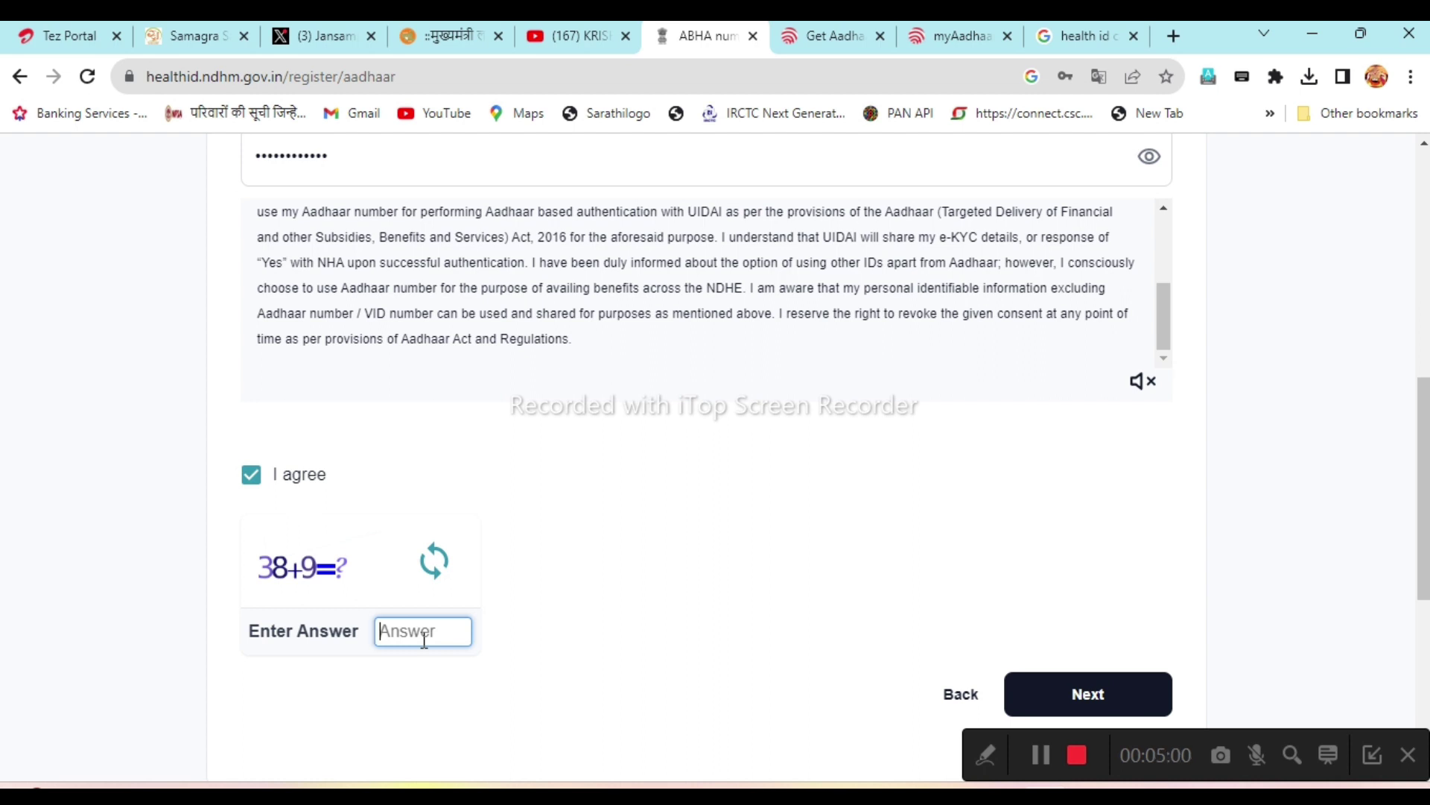
text(47)
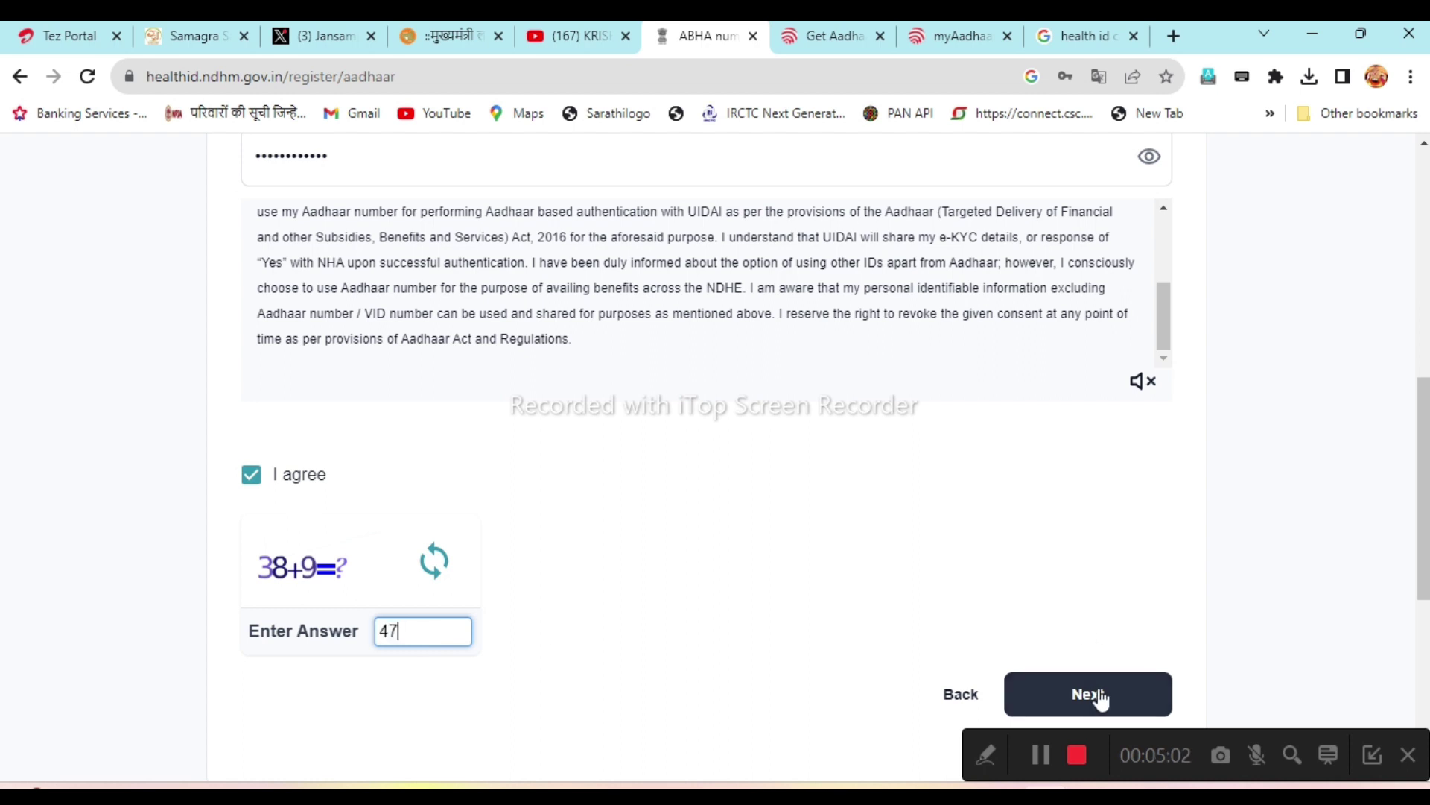
click(1093, 700)
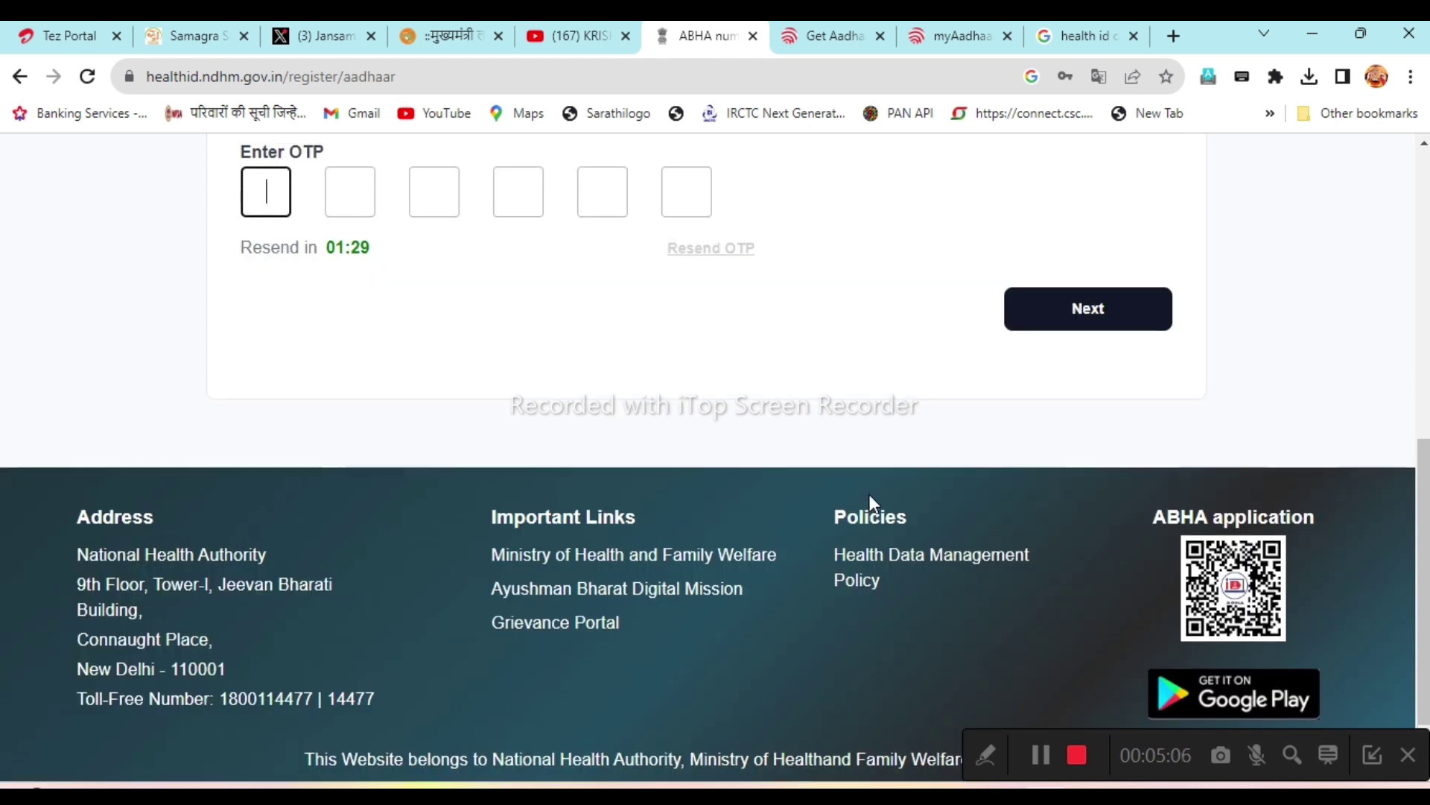
- Check the masked mobile number the OTP was sent to
scroll(869, 494, up, 1)
scroll(869, 495, up, 5)
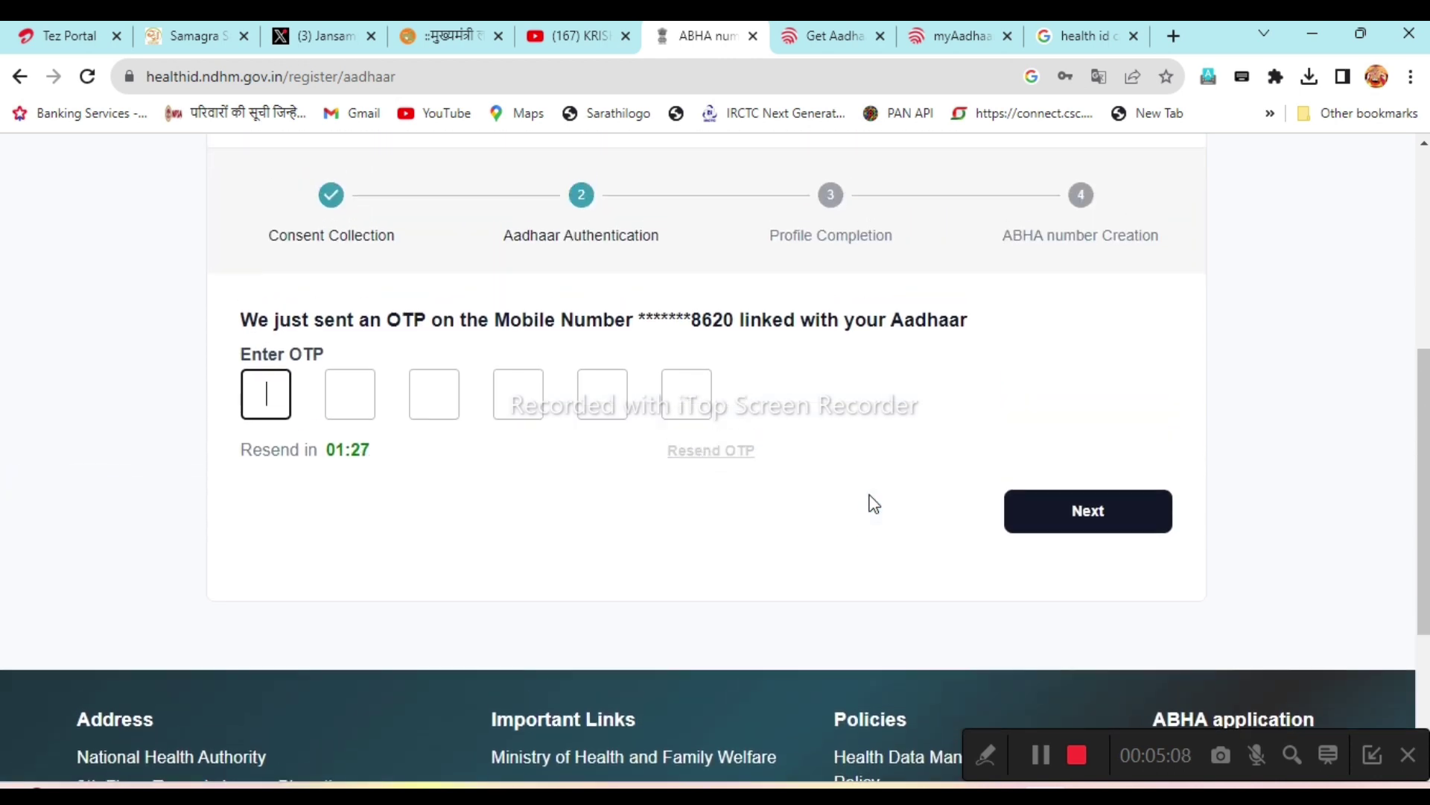
scroll(874, 504, down, 1)
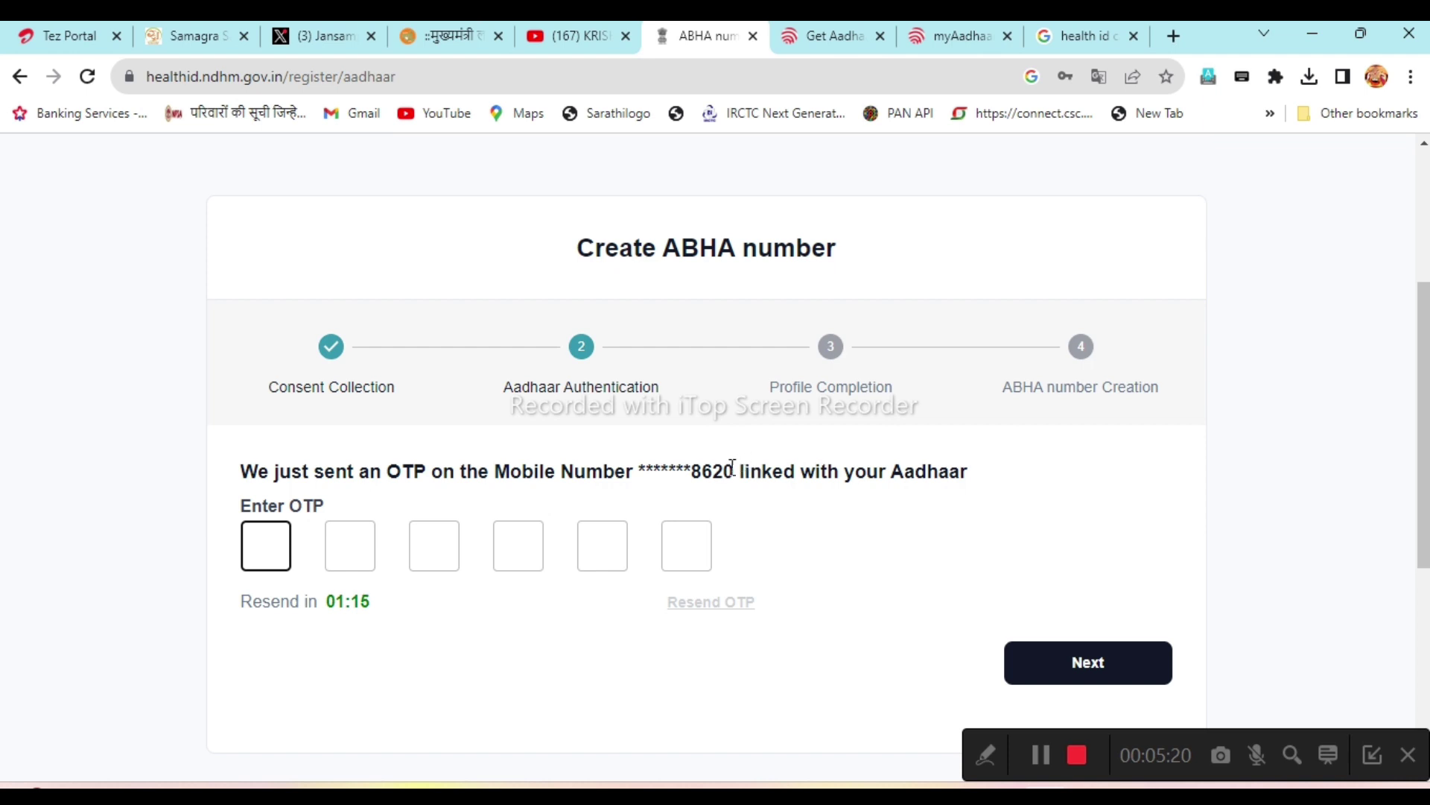
drag(691, 471, 821, 490)
click(822, 490)
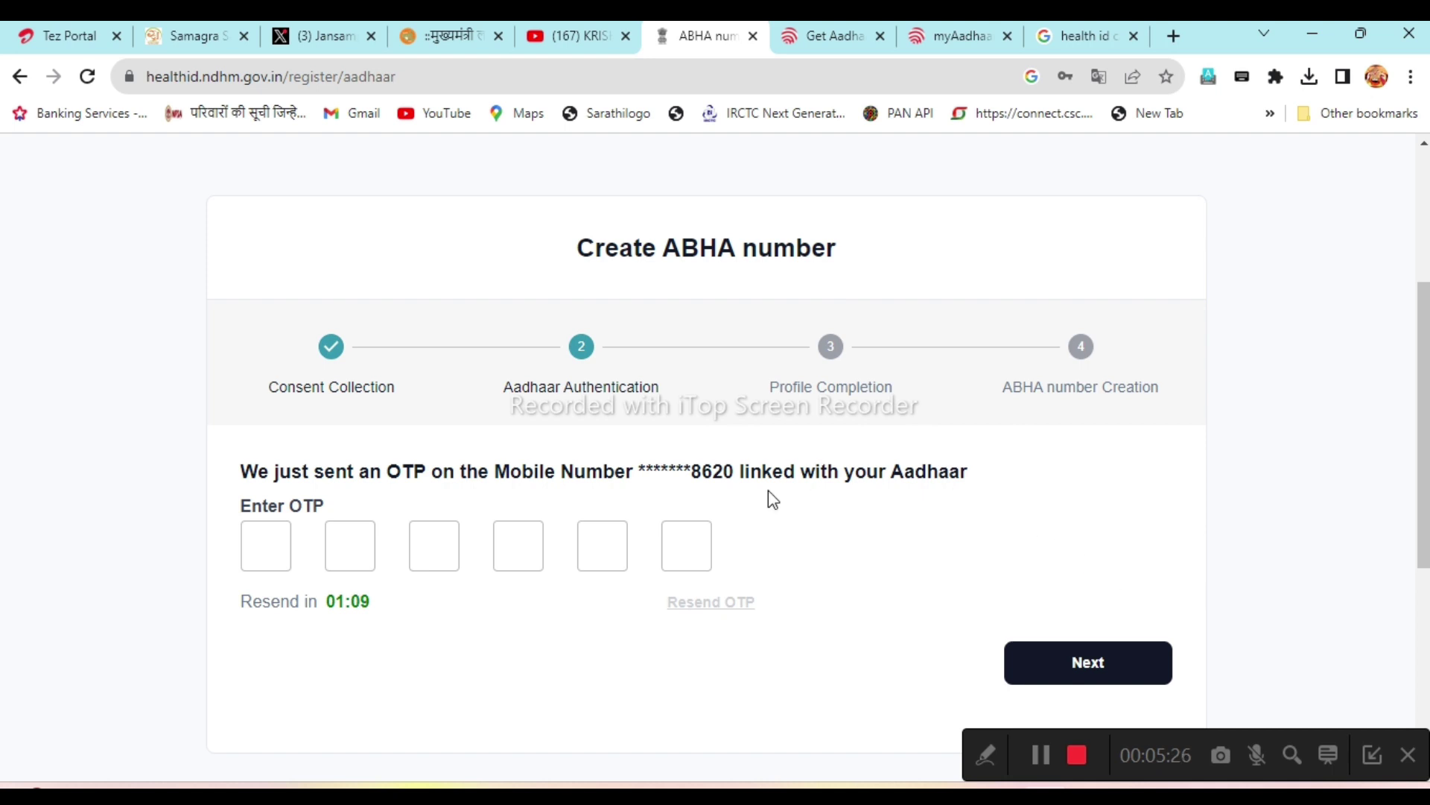
- Enter the six-digit OTP received on the mobile and submit it for verification
click(268, 550)
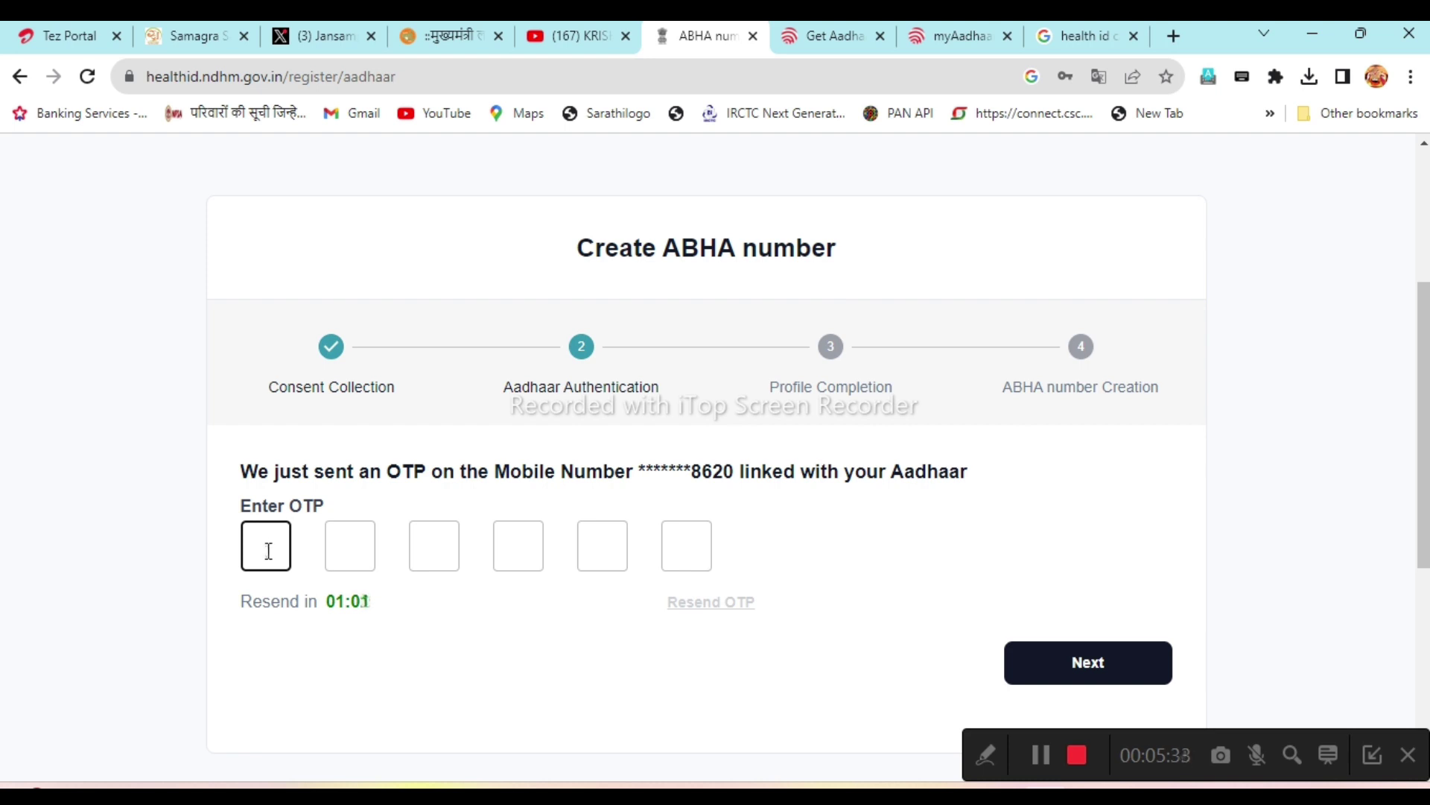
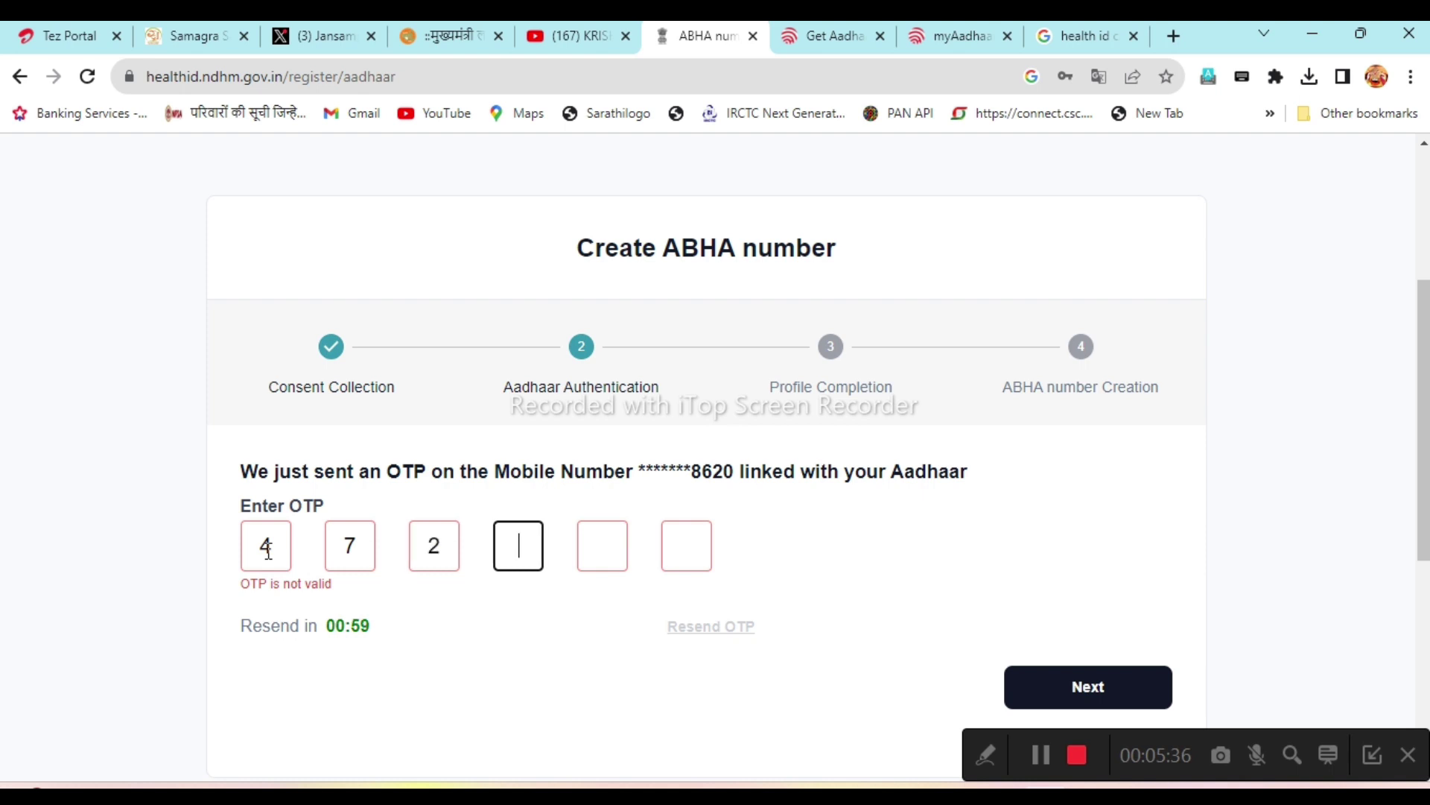
click(1110, 667)
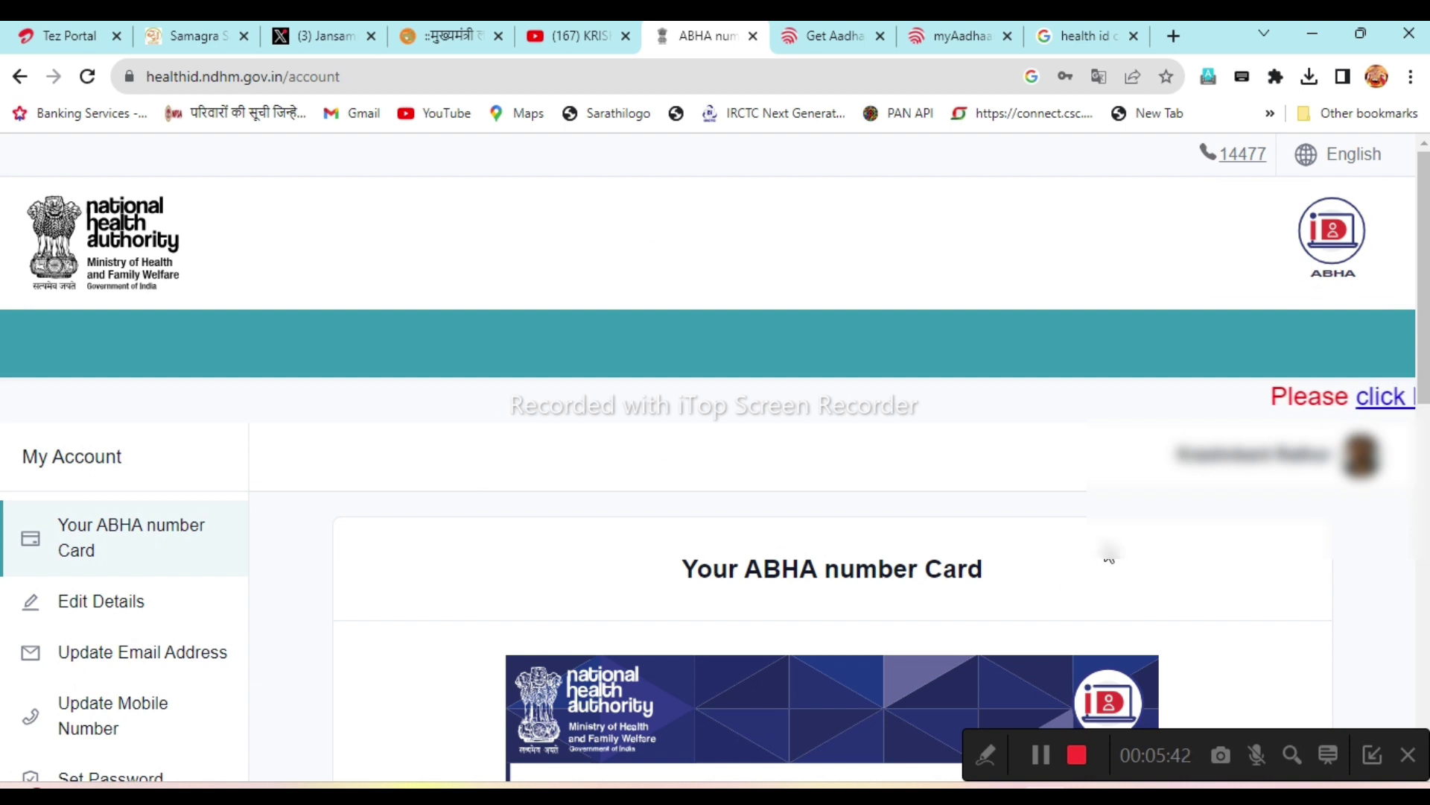
scroll(1107, 555, down, 5)
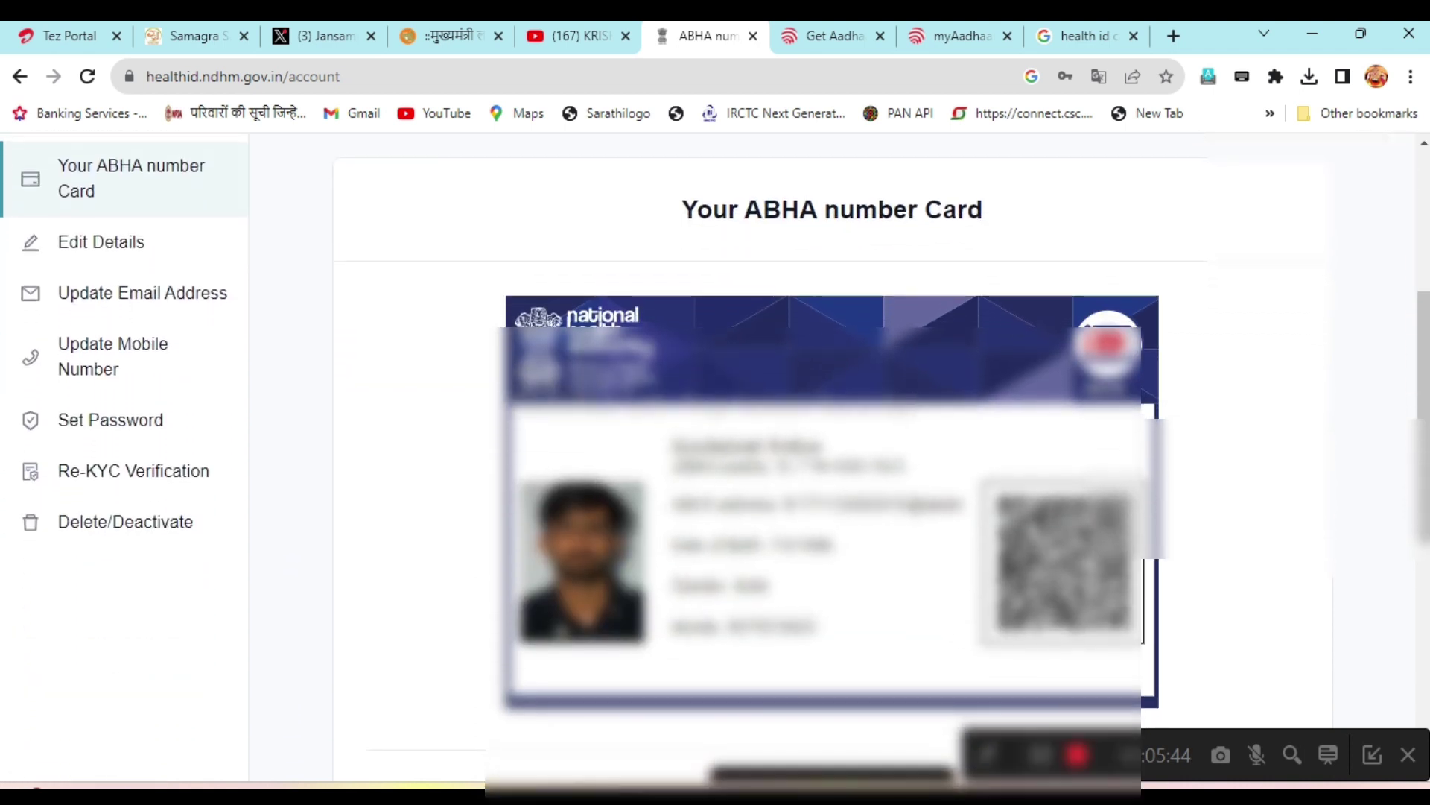
scroll(715, 481, down, 2)
scroll(715, 449, up, 3)
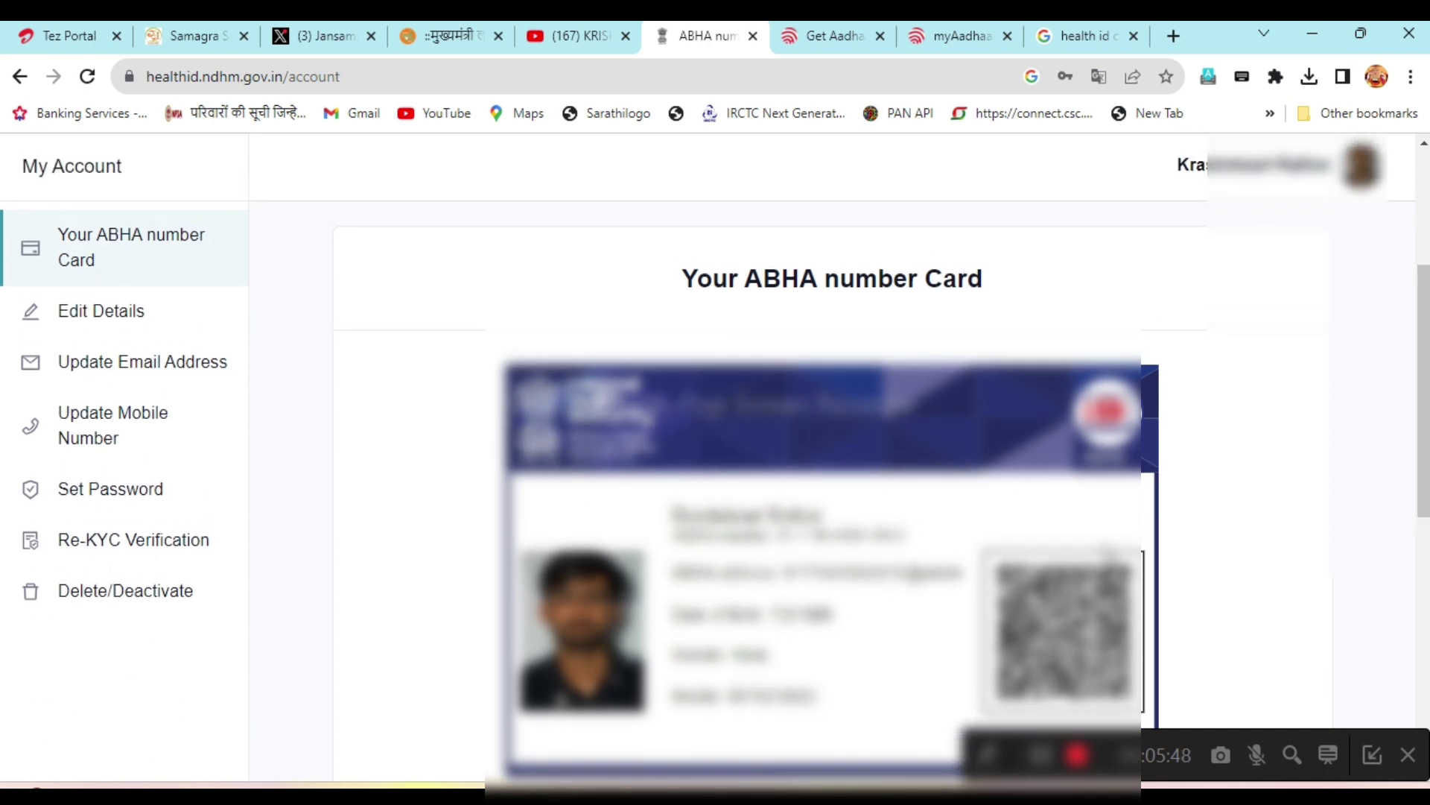
scroll(715, 461, down, 3)
scroll(715, 460, up, 2)
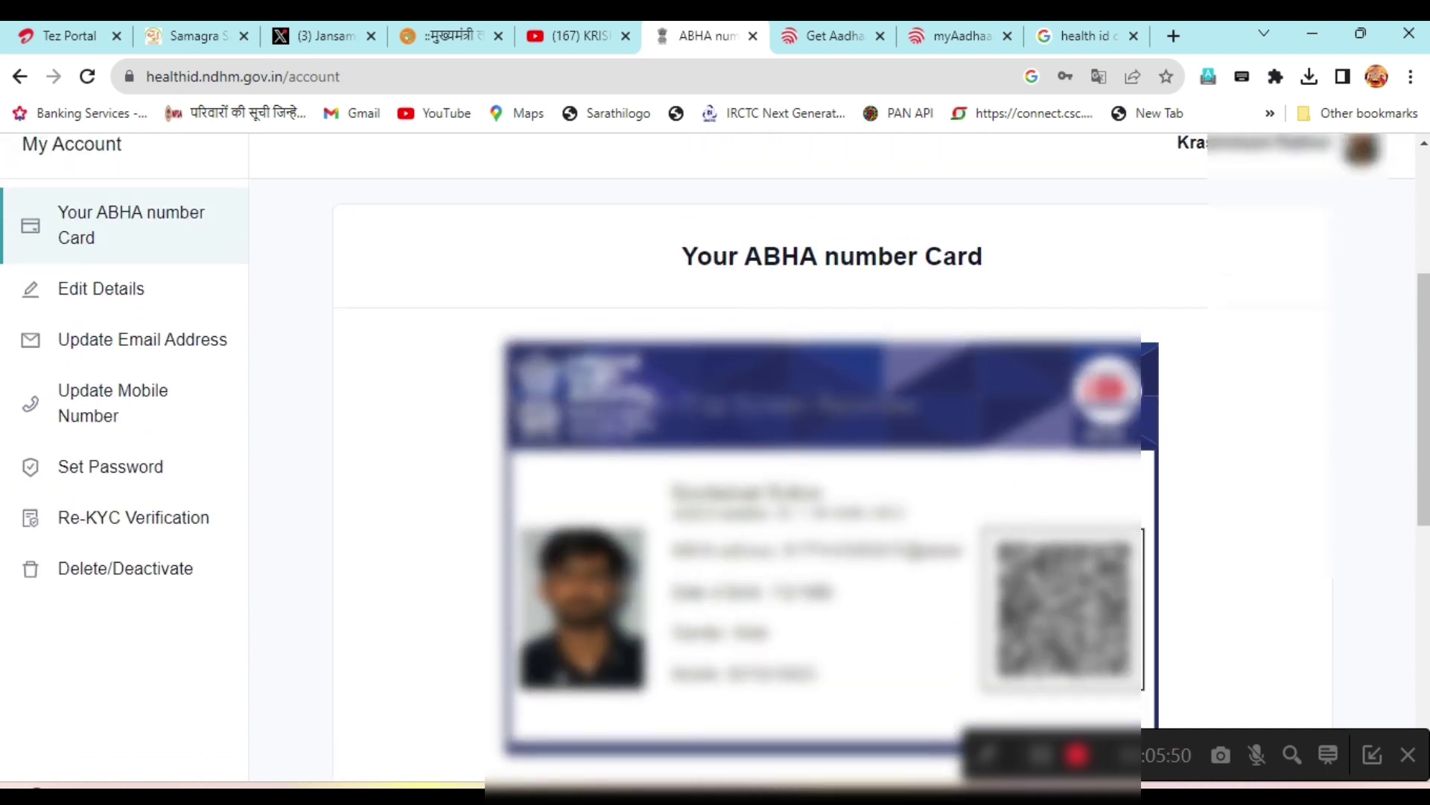
scroll(1108, 553, up, 4)
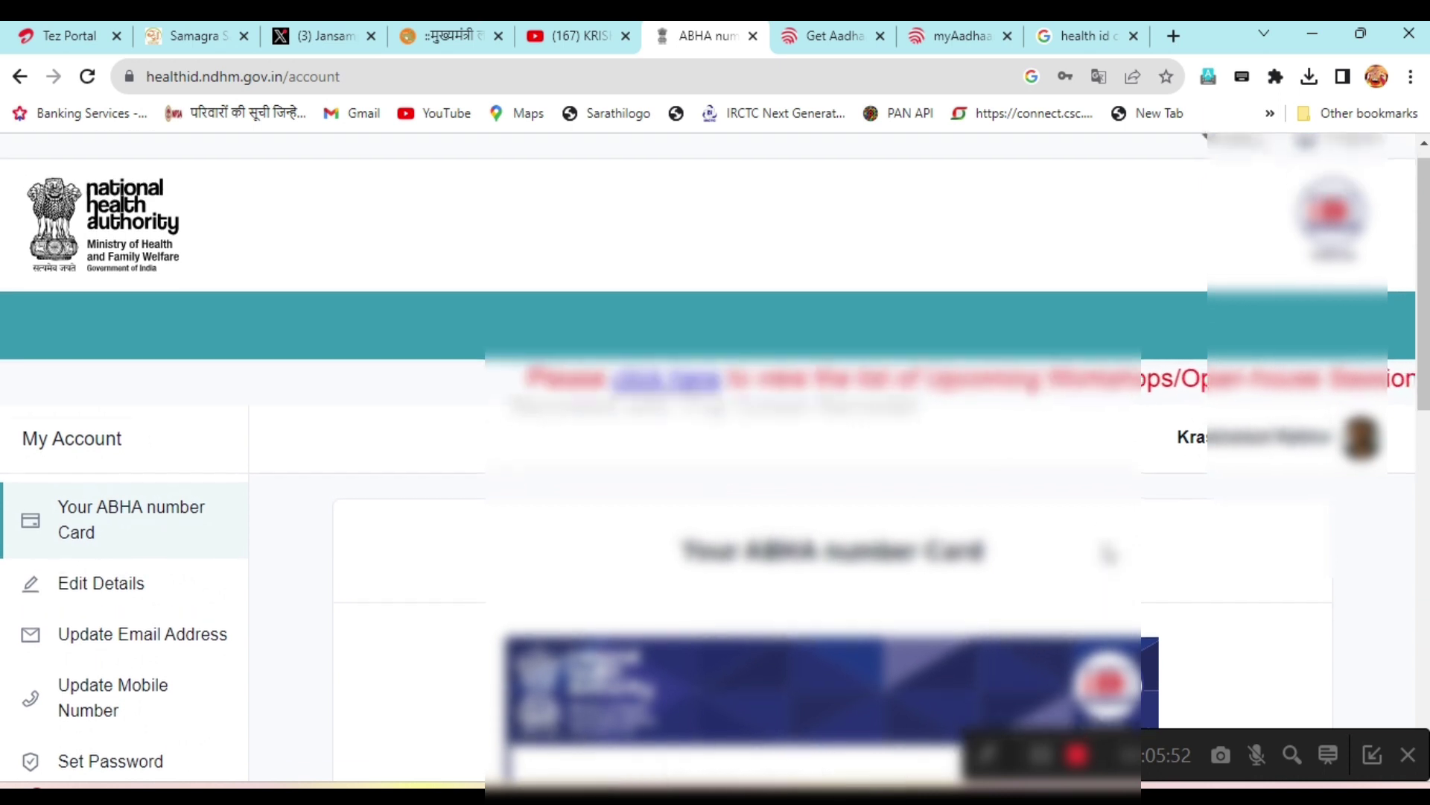
scroll(1109, 552, down, 3)
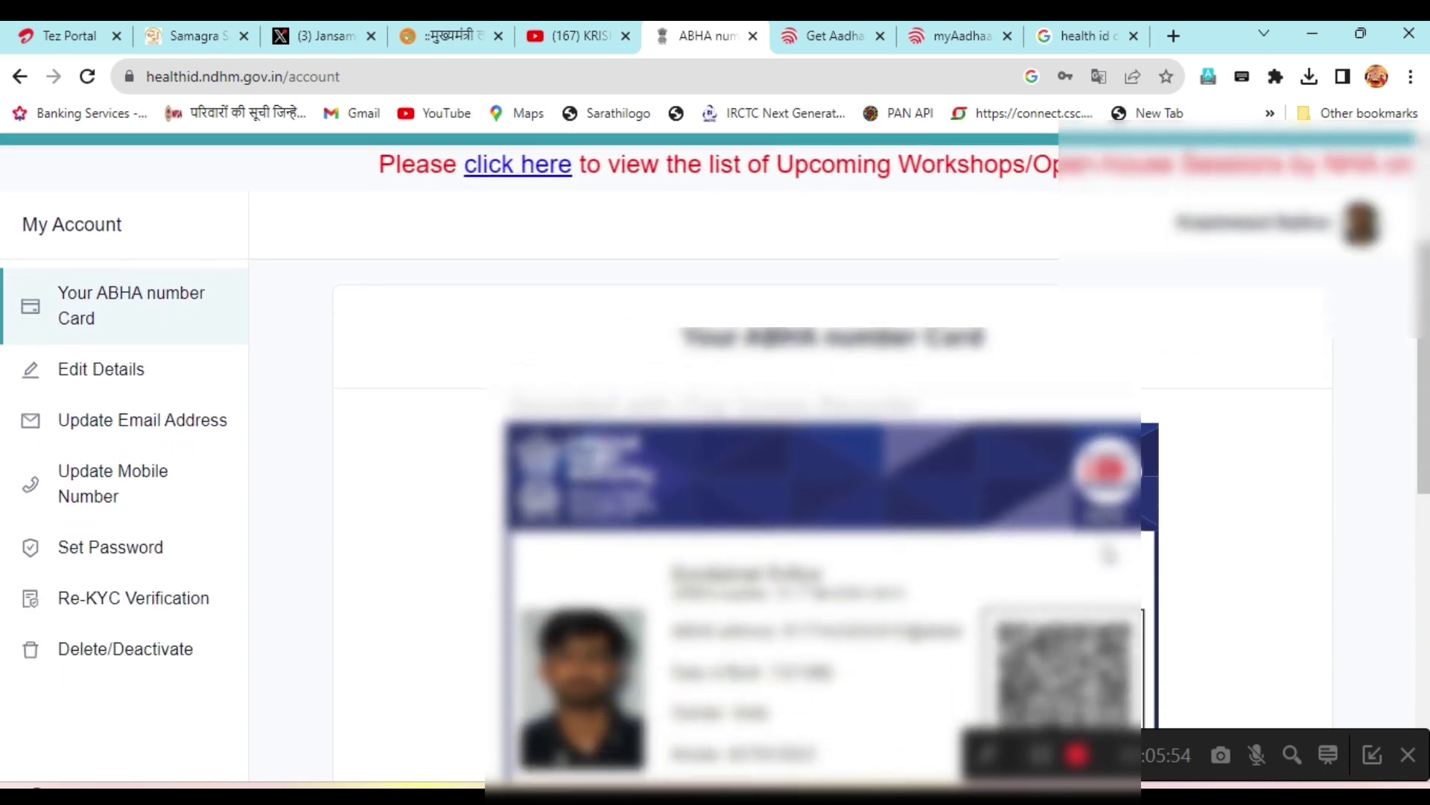
scroll(715, 461, down, 1)
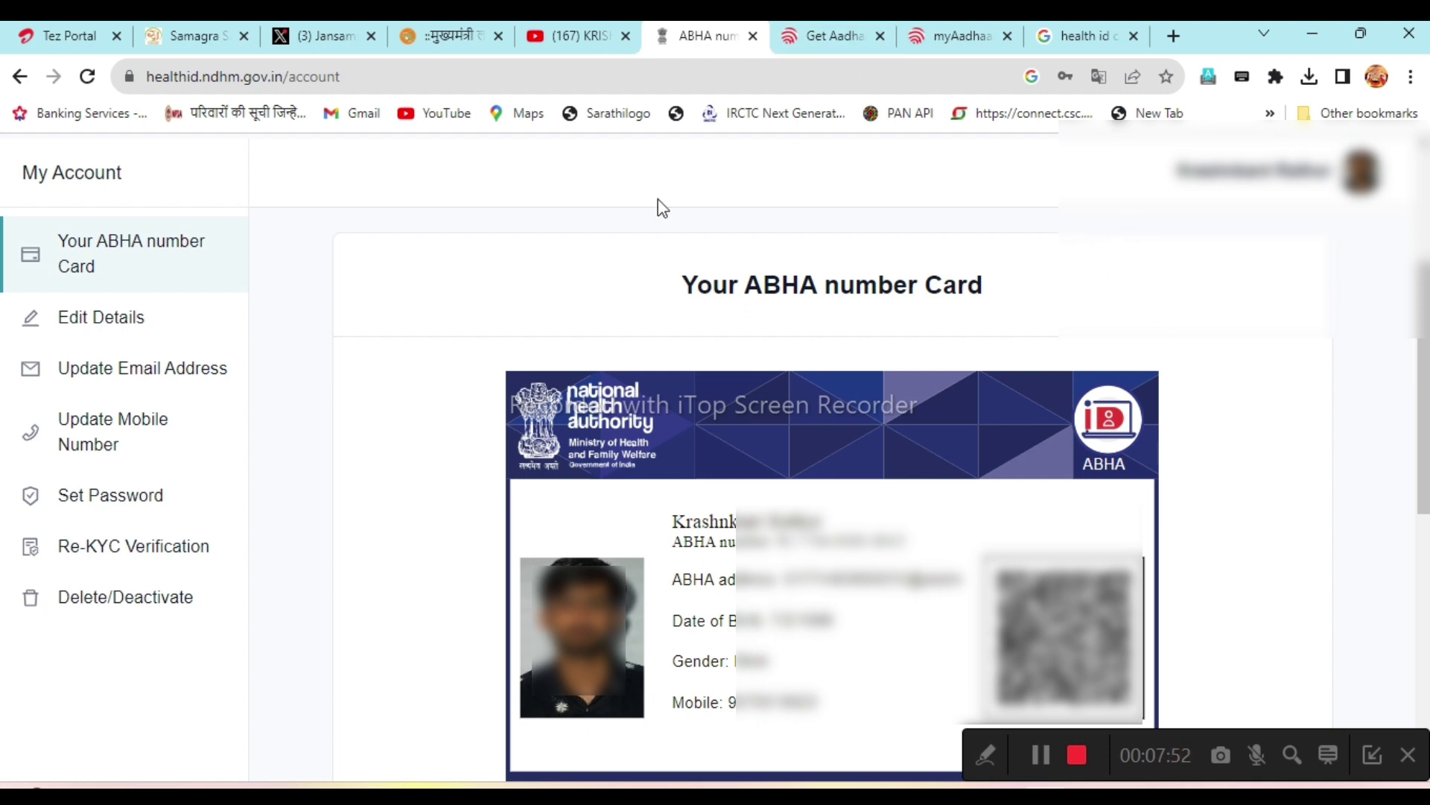
- Switch from the ABHA portal to the YouTube channel's Videos tab
click(593, 33)
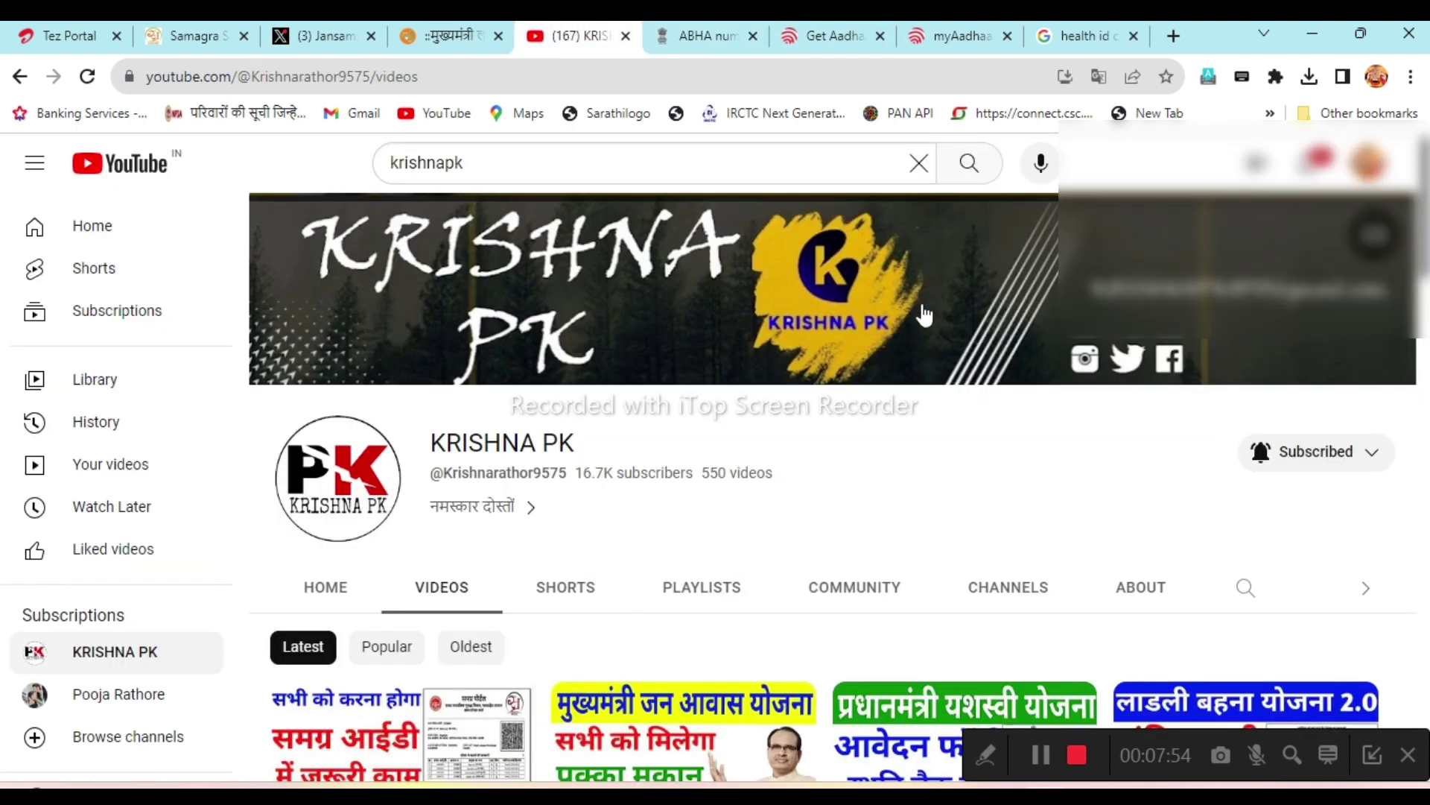